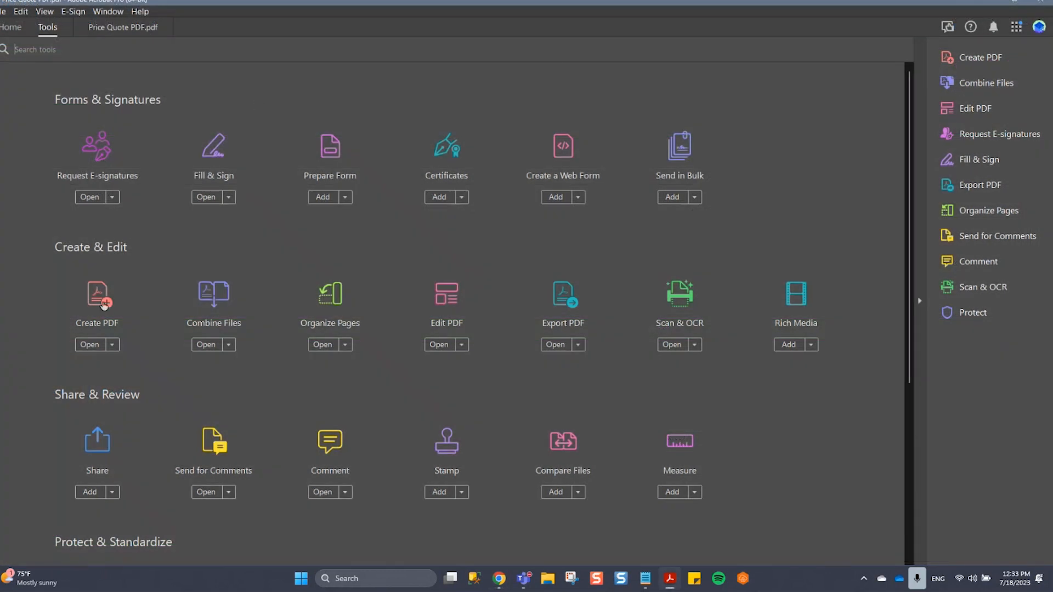
Create a PDF from a blank page and add the heading text "Requester Information" beneath the logo.
left_click(105, 305)
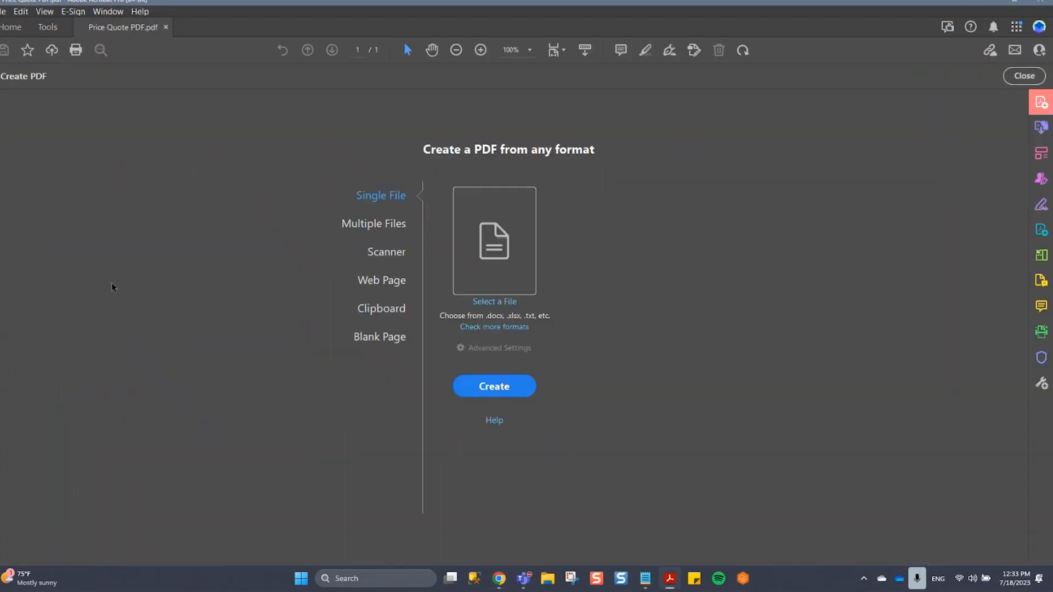
left_click(382, 339)
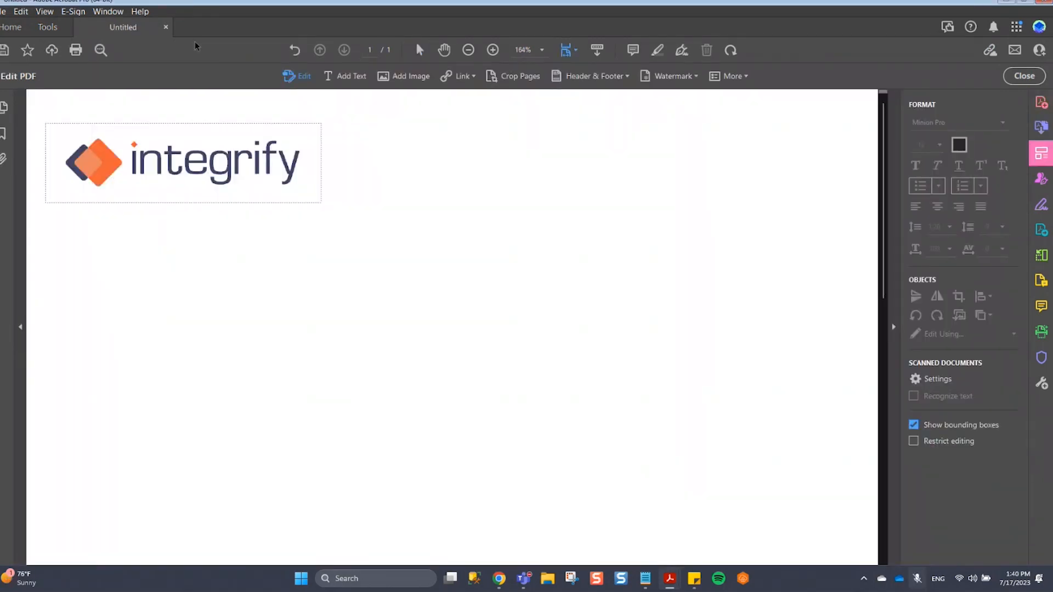
left_click(58, 219)
type("Requester Information")
Add the text labels "Name:", "Email Address:" and "Phone Number:" one below another under the heading.
left_click_drag(56, 255, 251, 281)
type("Name:")
type("Email Address")
left_click_drag(54, 274, 218, 294)
type(":")
left_click_drag(50, 306, 227, 330)
type("Phone Number:")
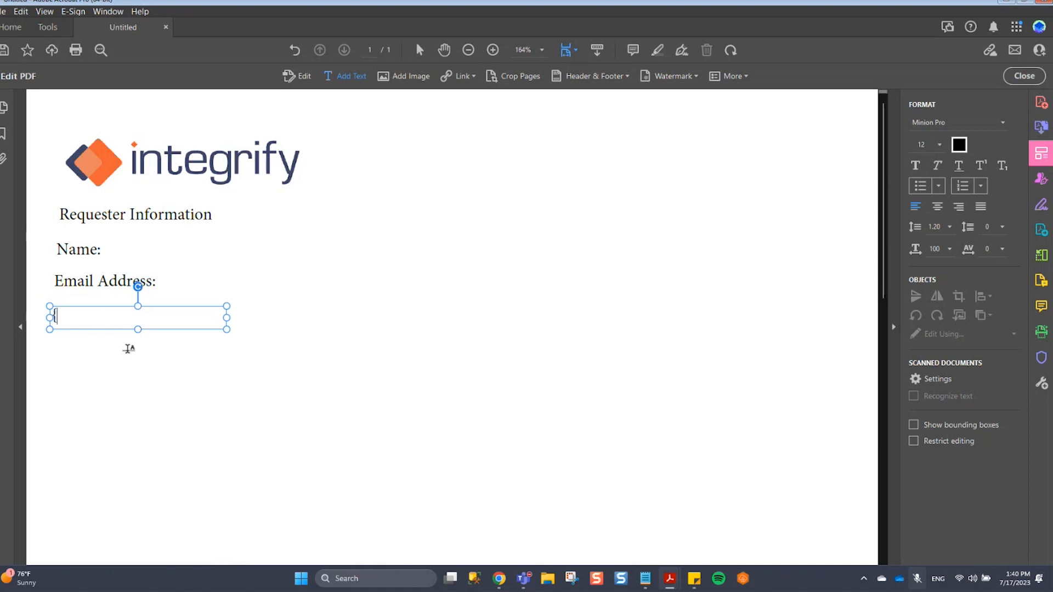
Add the labels "Are you interested in a call back?" and "Quote Amount:" below the phone number label.
mouse_move(45, 353)
left_mouse_down()
mouse_move(205, 383)
mouse_move(292, 362)
left_mouse_up()
type("Are you interested in a call back?")
left_click_drag(47, 373, 214, 437)
type("Quote Amount:")
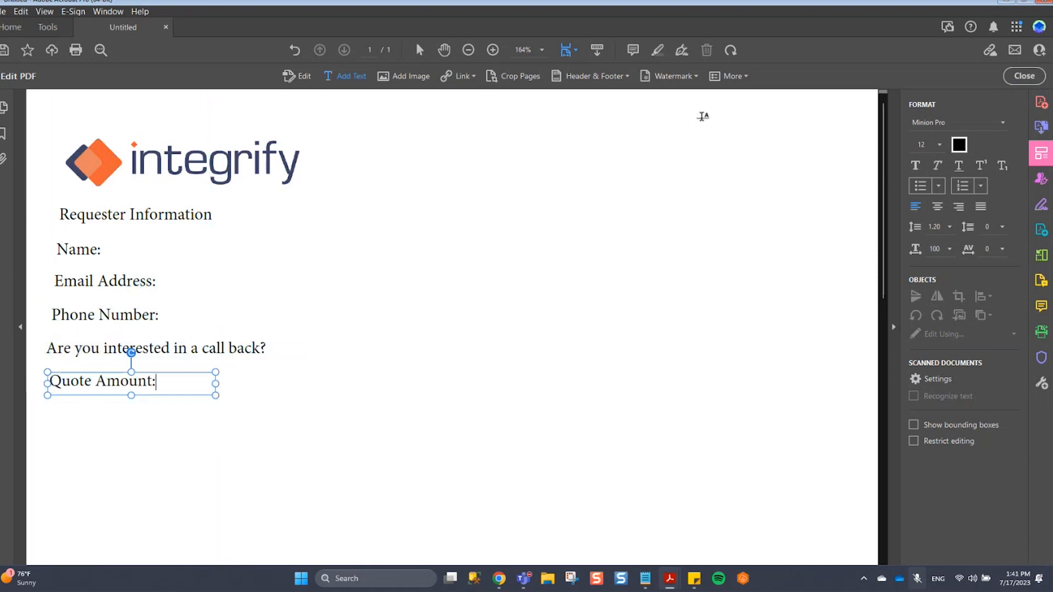
Add a "Date:" label at the page's upper right and "Yes" and "No" labels beside the call back question.
left_click_drag(591, 125, 799, 166)
type("Date:")
left_click(519, 350)
left_click_drag(385, 337, 463, 351)
type("Yes")
left_click_drag(517, 328, 580, 345)
type("No")
Add the note "Price Valid 30 Days From Given Date." in the lower right area below the other labels.
left_click_drag(529, 426, 841, 491)
type("Price Valid #")
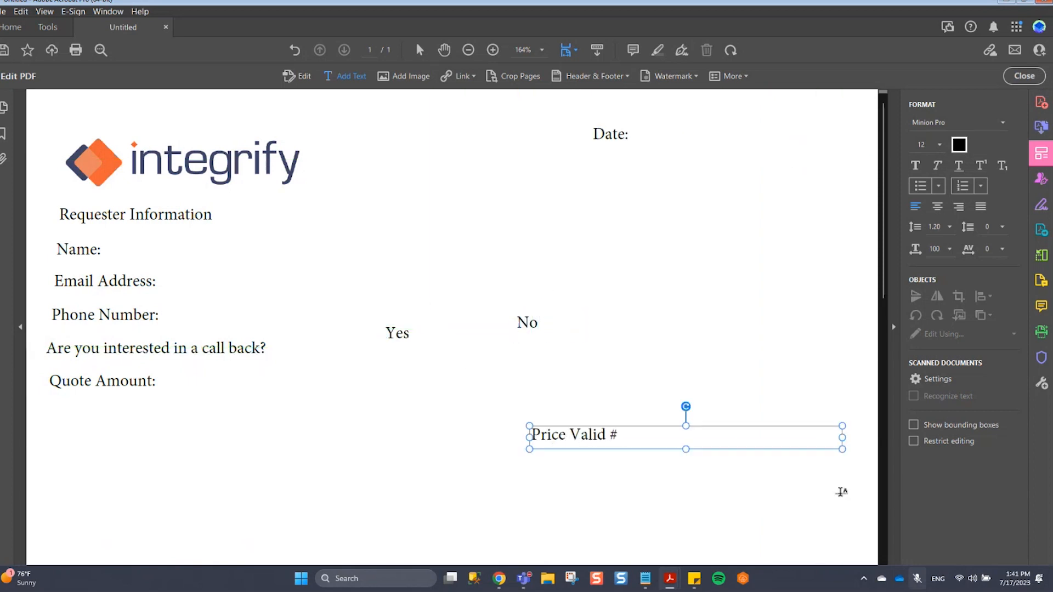
key("BackSpace")
type("30 Days From Given Date.")
key("Escape")
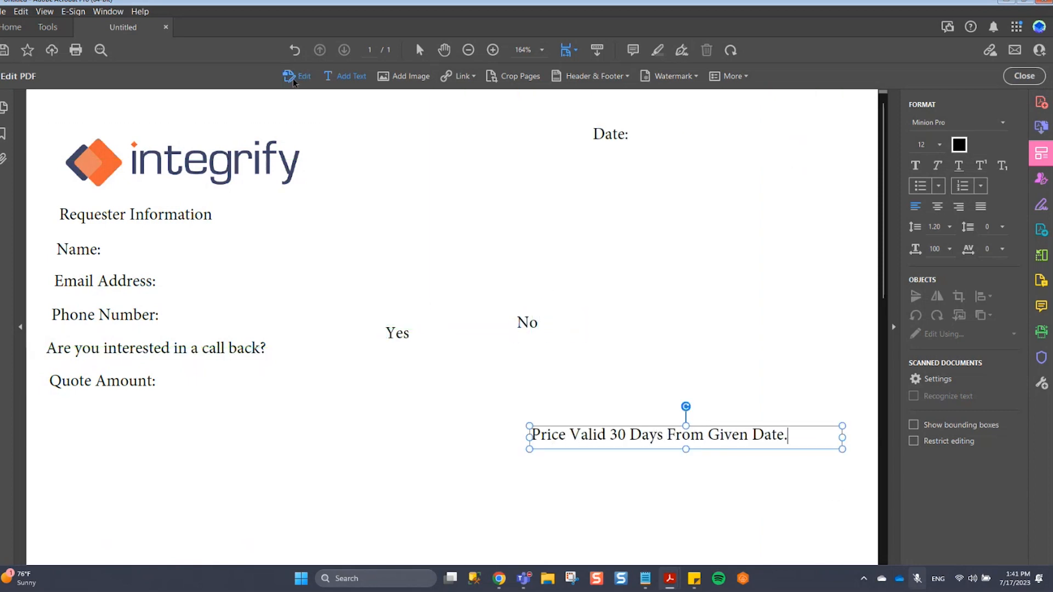
Make the "Requester Information" heading bold.
left_click(299, 225)
key("ctrl+b")
left_click(134, 416)
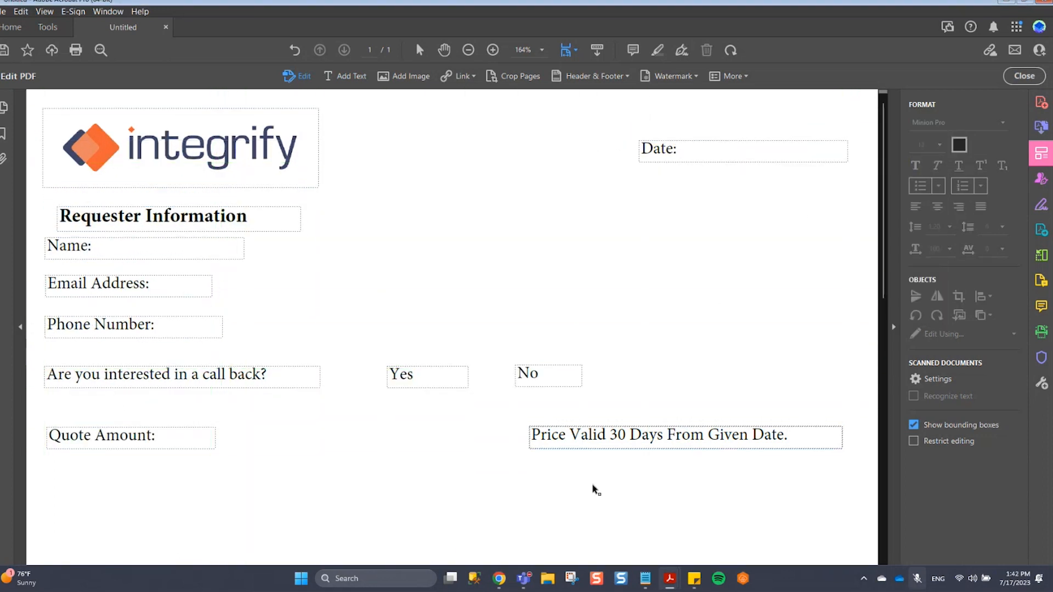
key("ctrl+minus")
left_click_drag(307, 189, 300, 181)
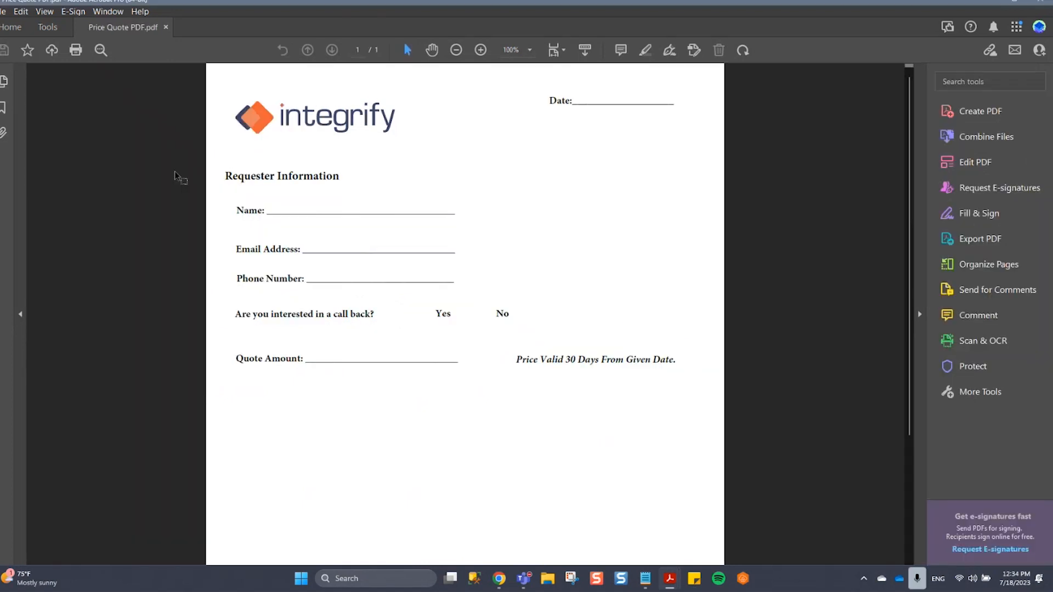
Start Prepare Form on Price Quote PDF.pdf with form field auto detection on.
left_click(57, 26)
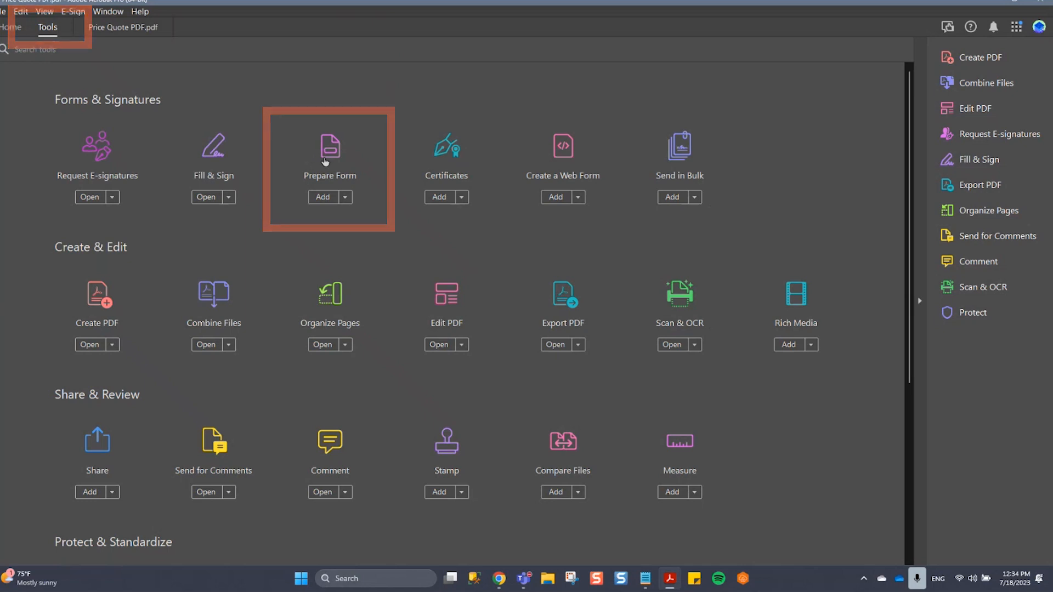
left_click(325, 162)
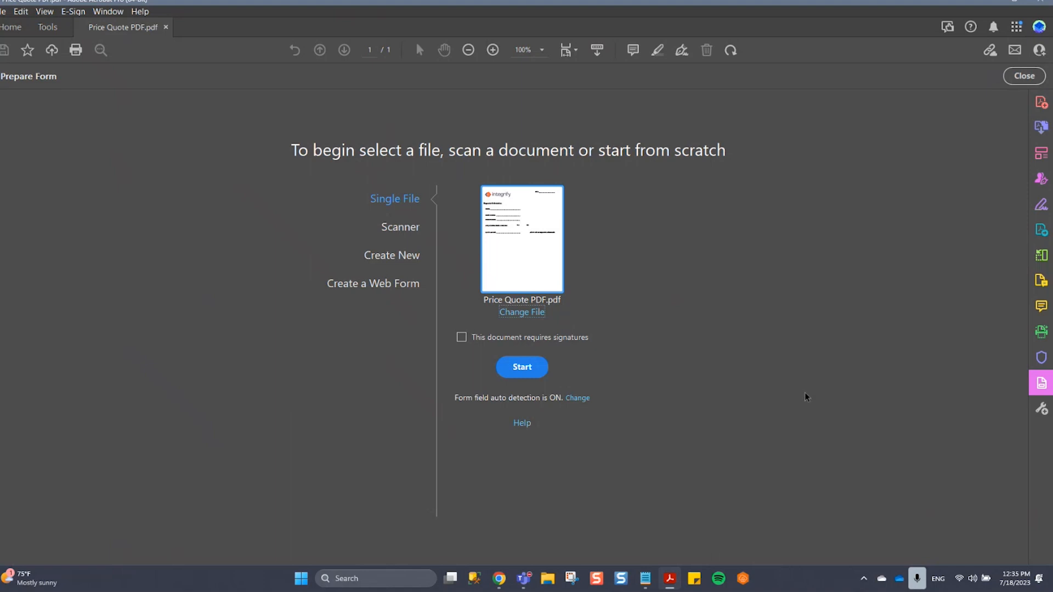
left_click(545, 373)
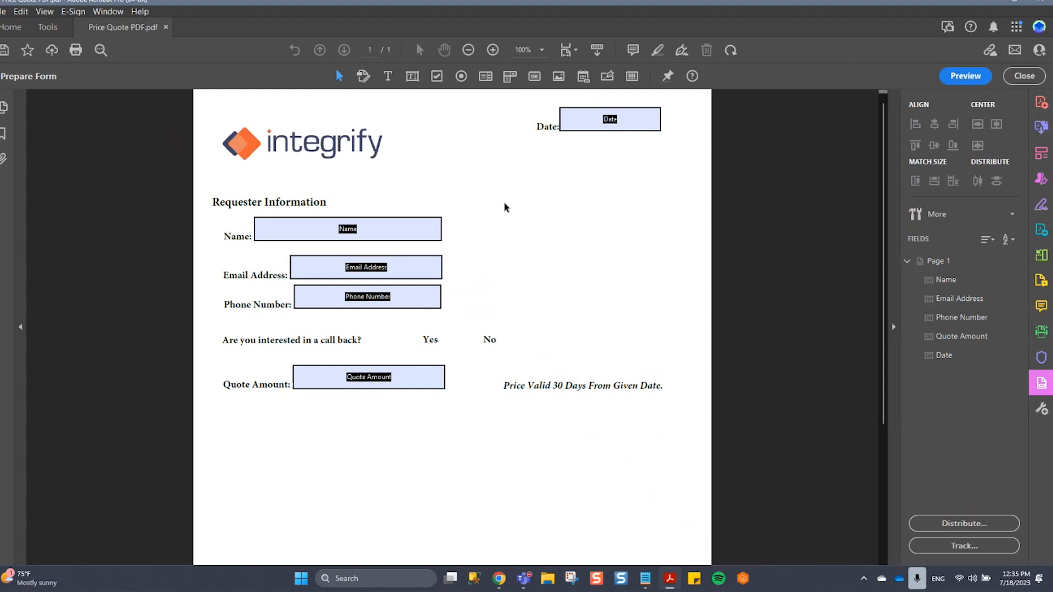
Open the properties of the Name text field and view its appearance settings.
left_click(423, 306)
right_click(427, 234)
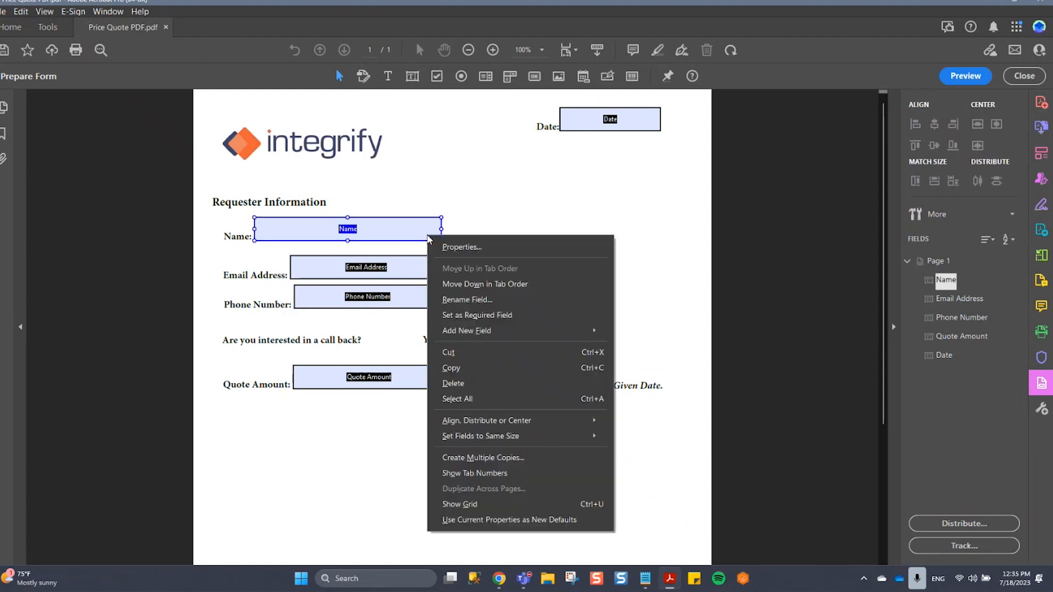
left_click(468, 253)
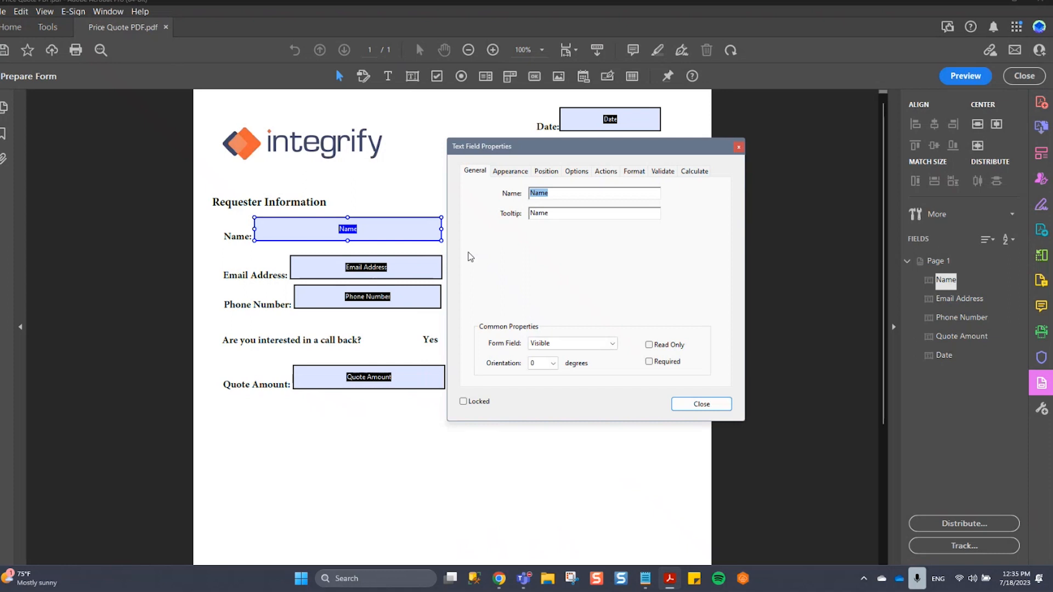
left_click(507, 172)
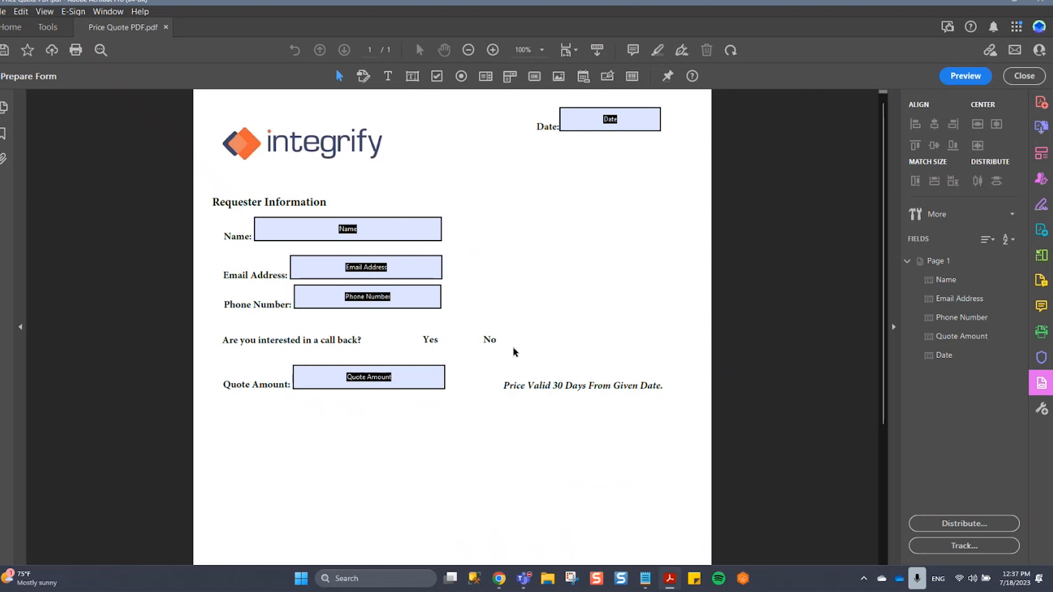
Delete the auto-detected Name field from the form.
left_click(425, 236)
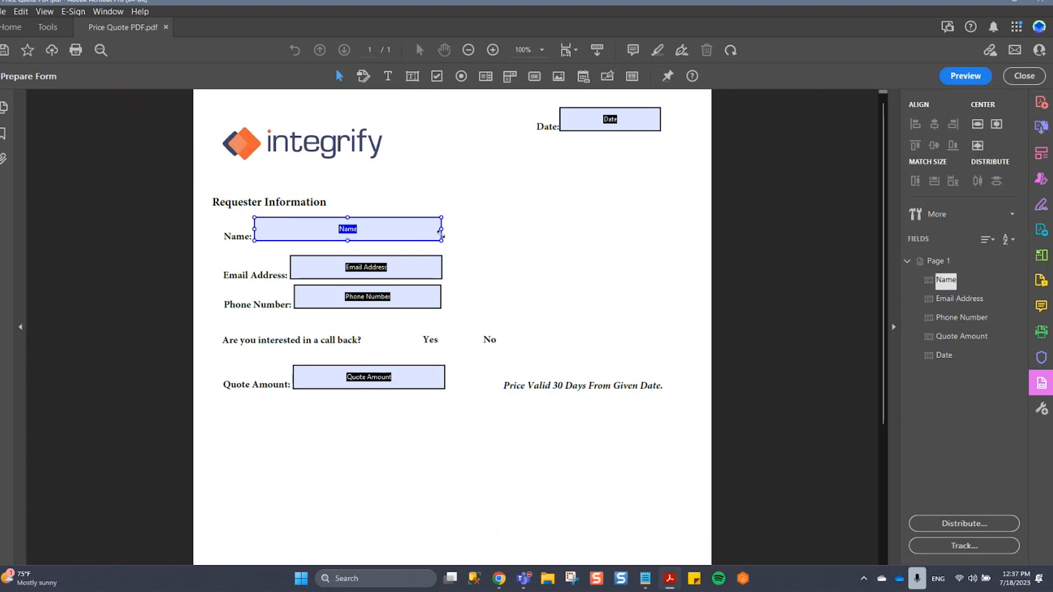
right_click(438, 231)
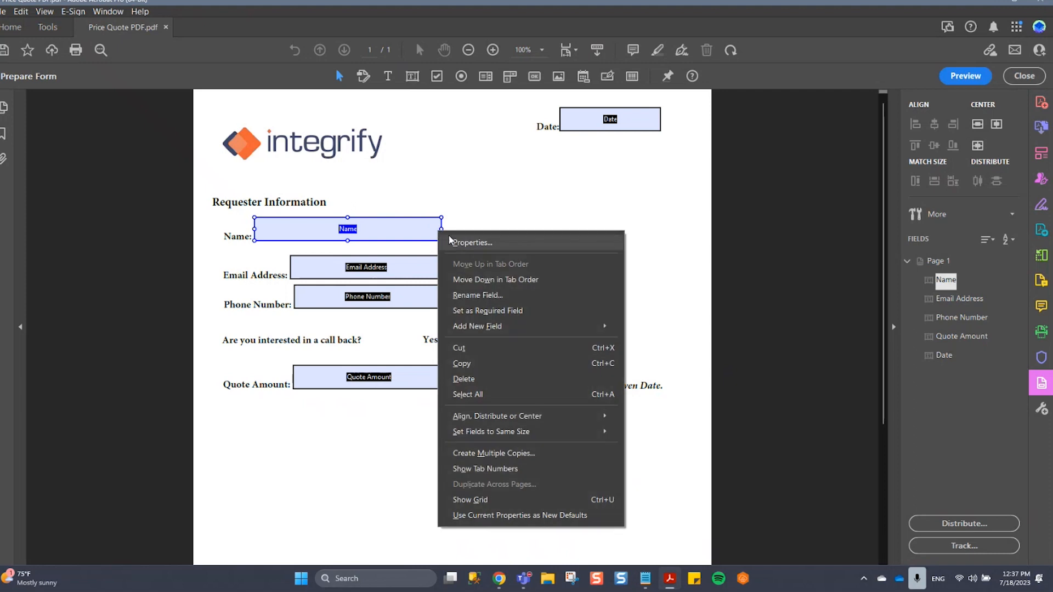
left_click(501, 384)
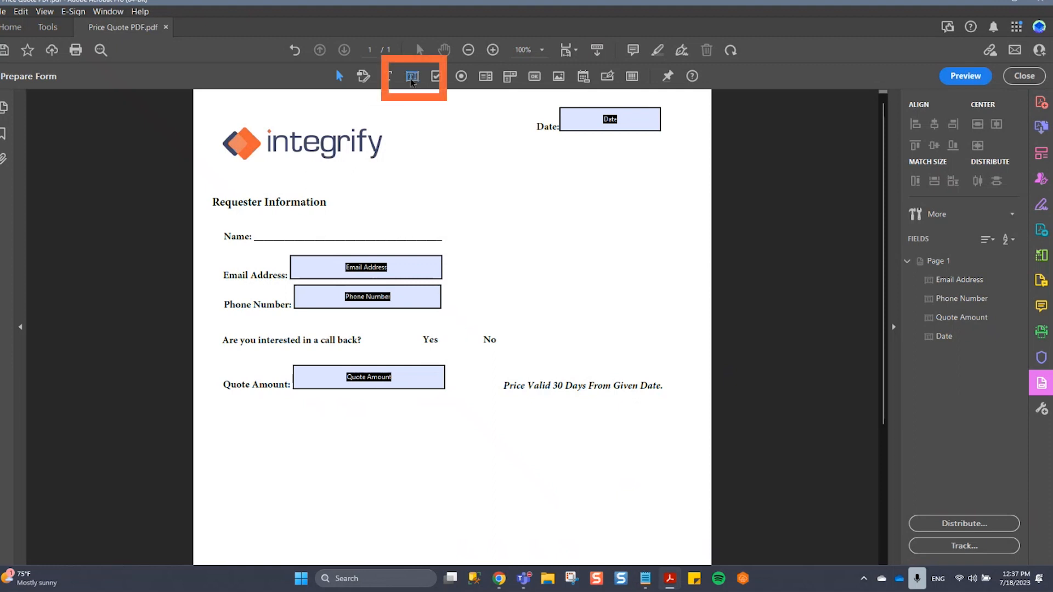
Place a new text field on the Name line and set its field name to Name.
left_click(411, 77)
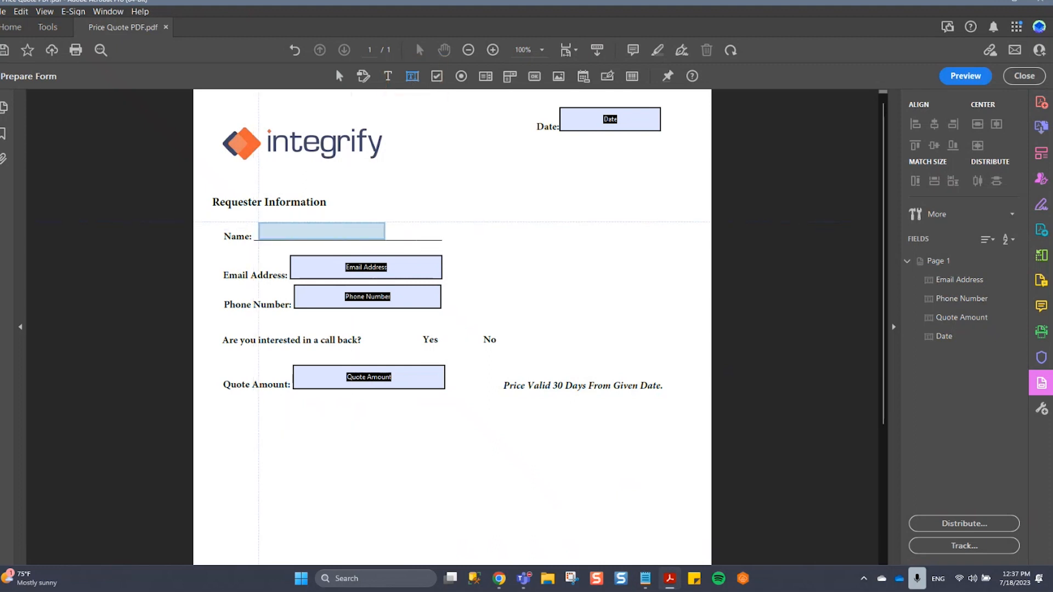
left_click(257, 220)
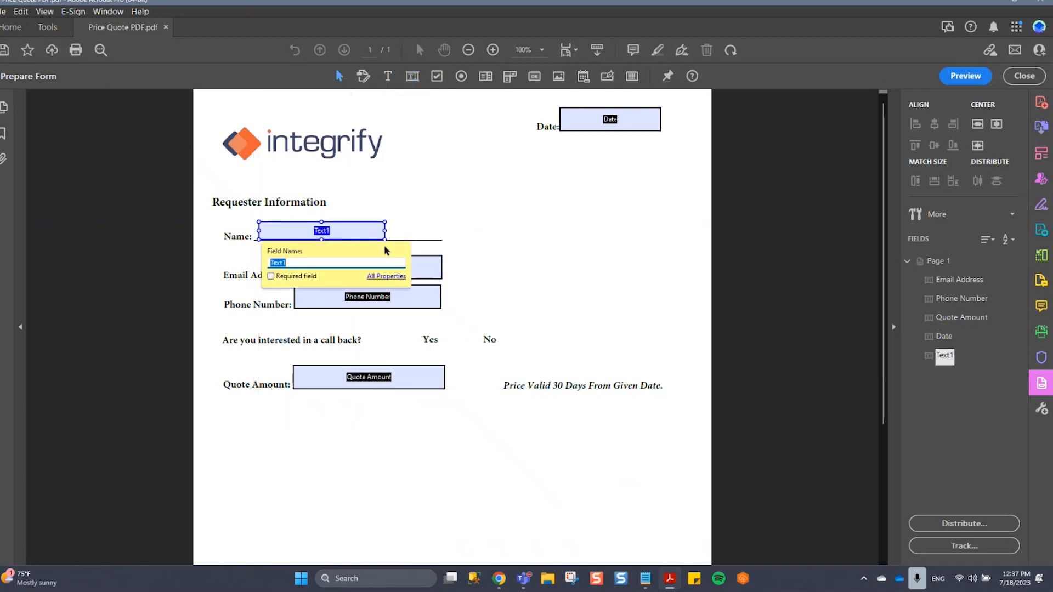
type("N")
key("Return")
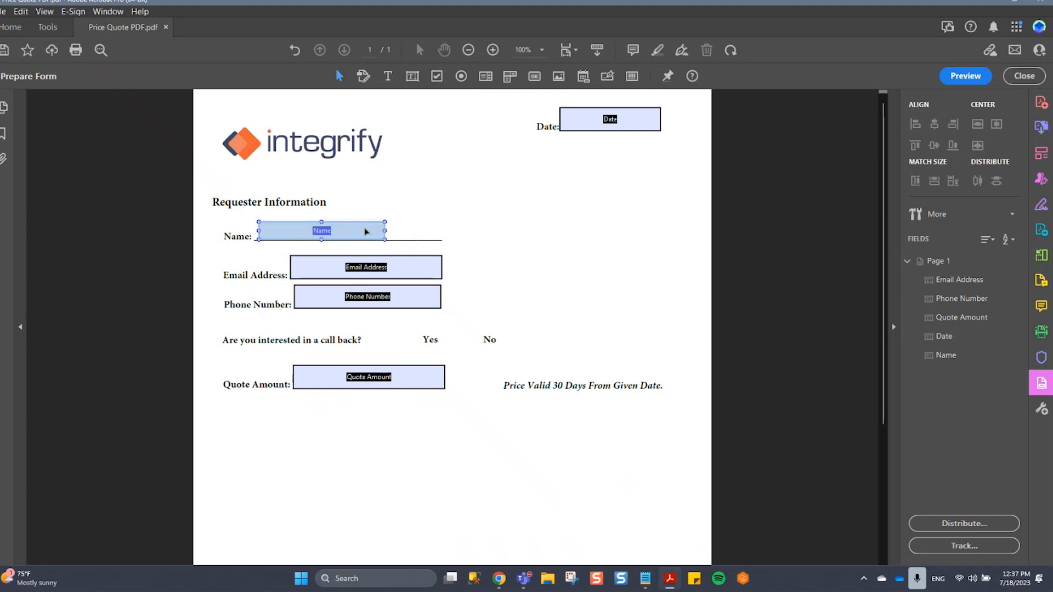
Widen the new Name field so that it reaches the end of the Name line.
left_click(365, 231)
left_click_drag(385, 230, 441, 230)
left_click(666, 236)
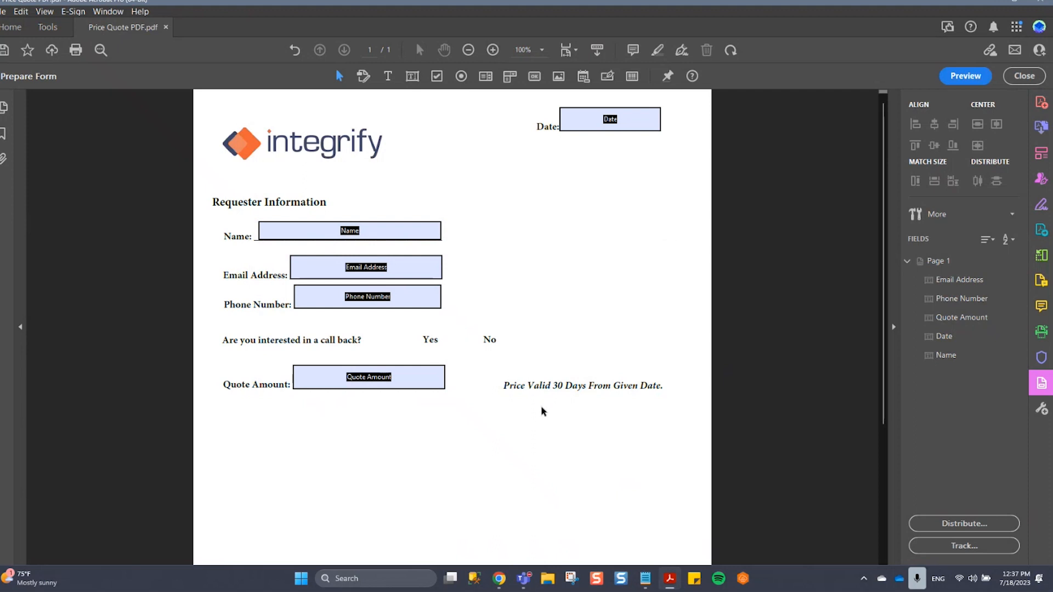
Add a radio button in front of "Yes" with group name Call Back and choice Yes.
left_click(461, 76)
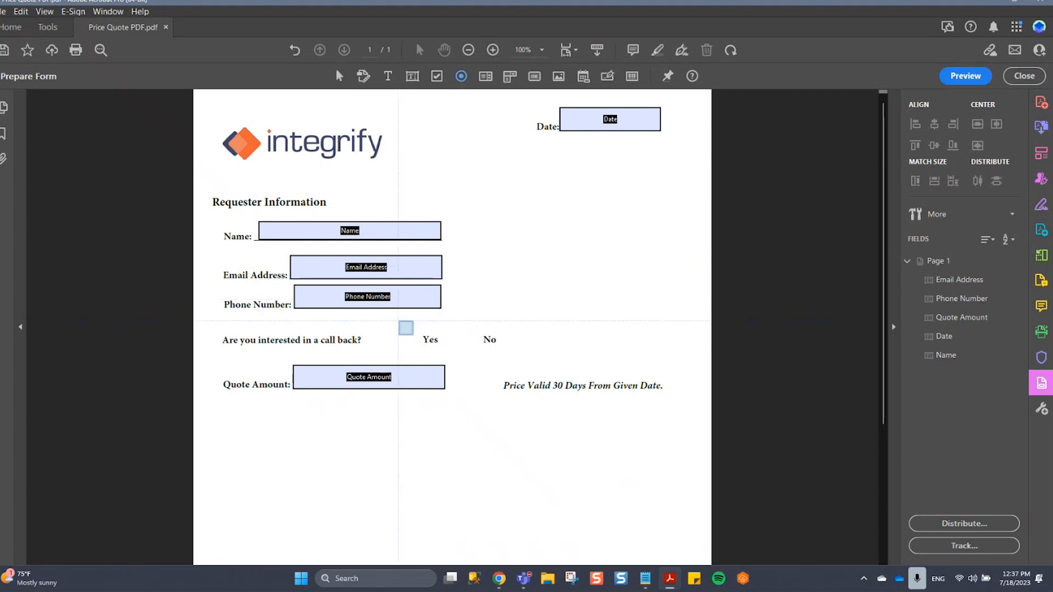
left_click(409, 338)
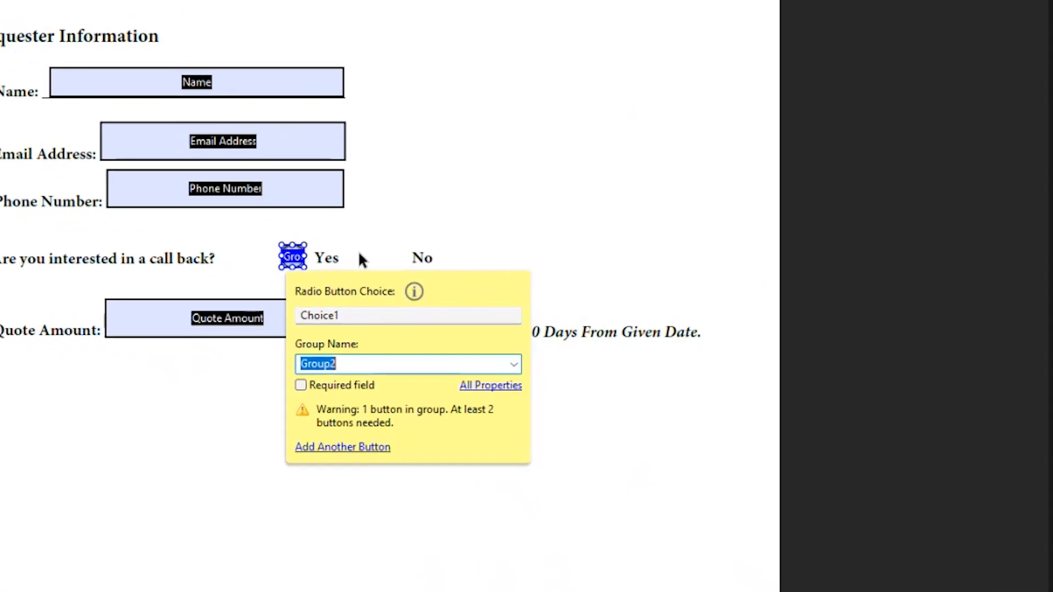
type("Call Back")
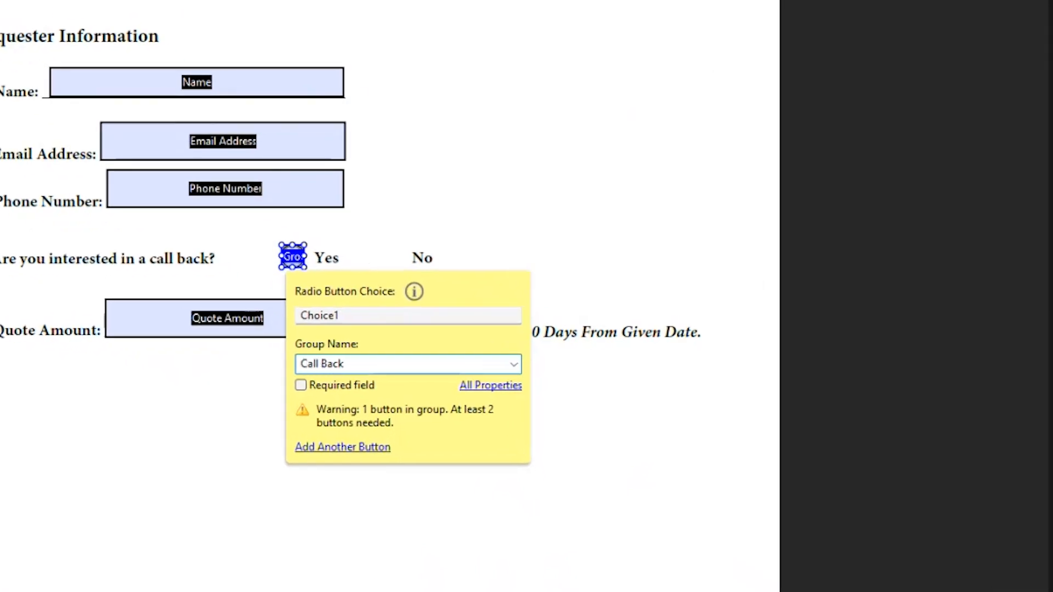
key("Return")
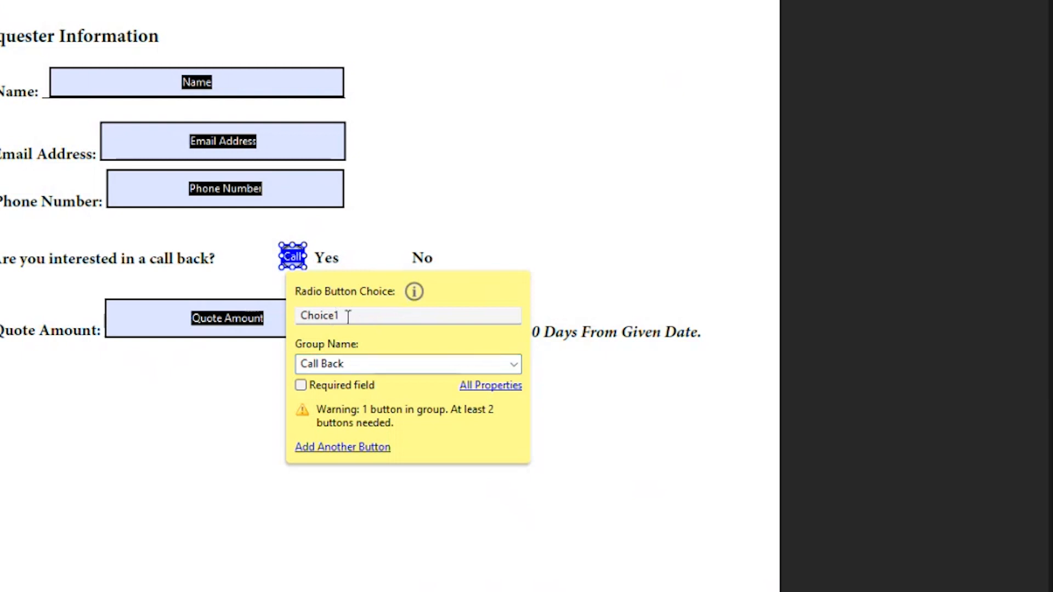
left_click_drag(348, 316, 269, 312)
type("Yes")
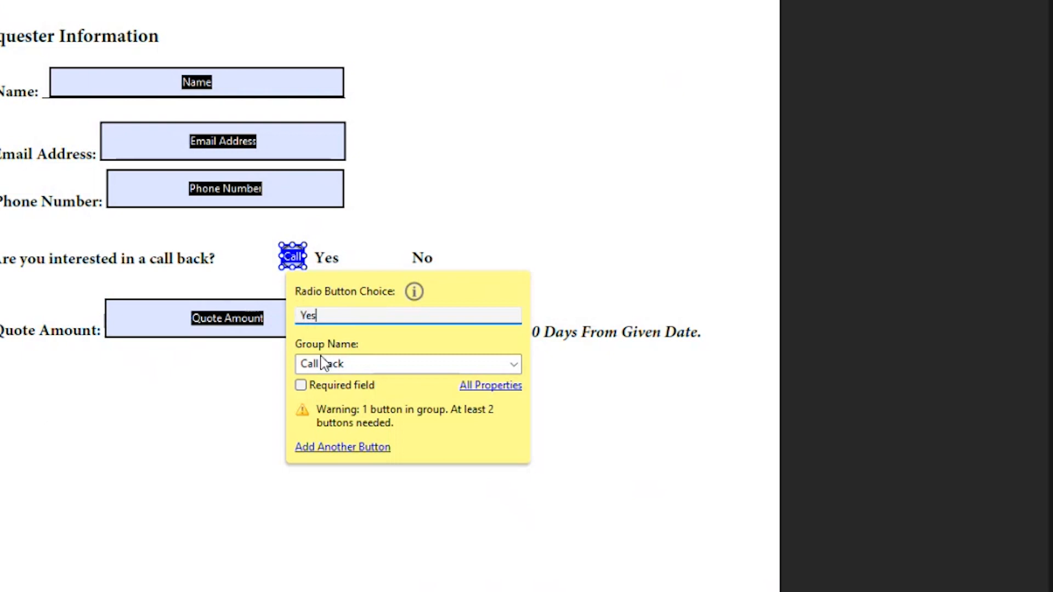
left_click(666, 493)
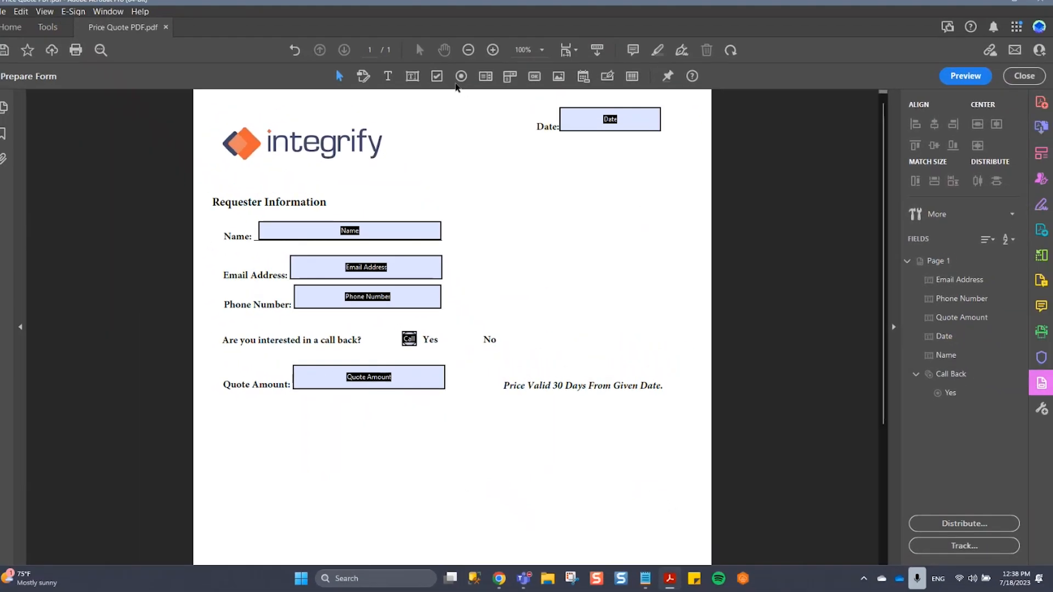
Add a second radio button in front of "No" in the Call Back group with choice No.
left_click(460, 78)
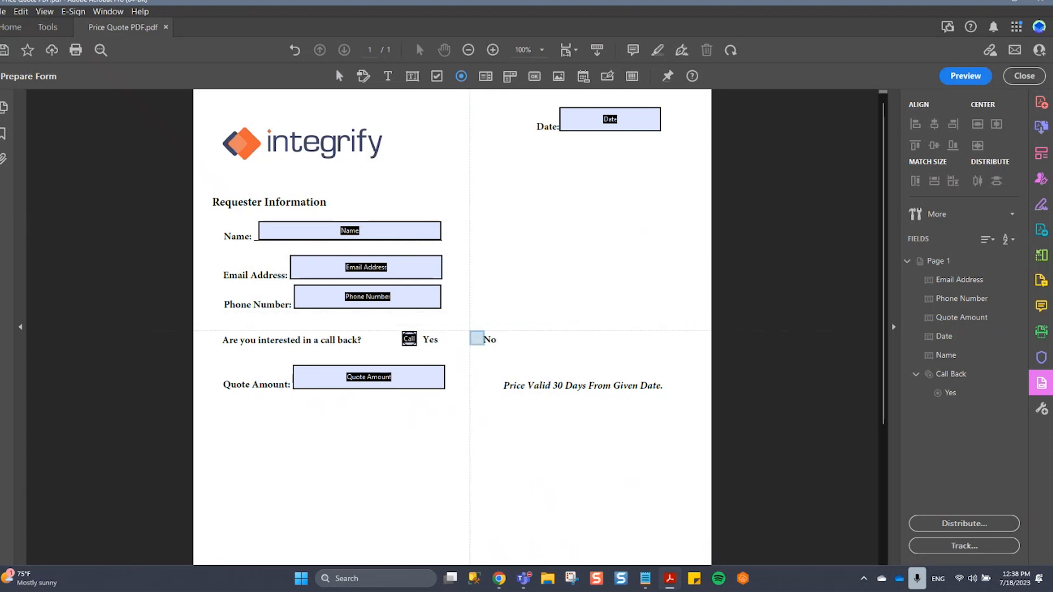
left_click(470, 339)
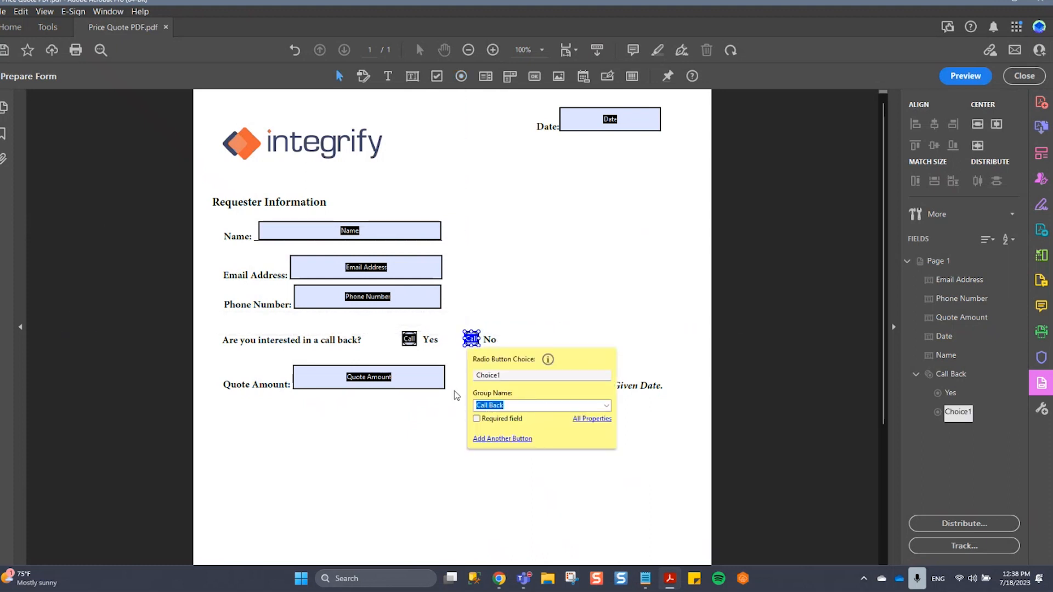
double_click(525, 374)
type("No")
left_click(576, 318)
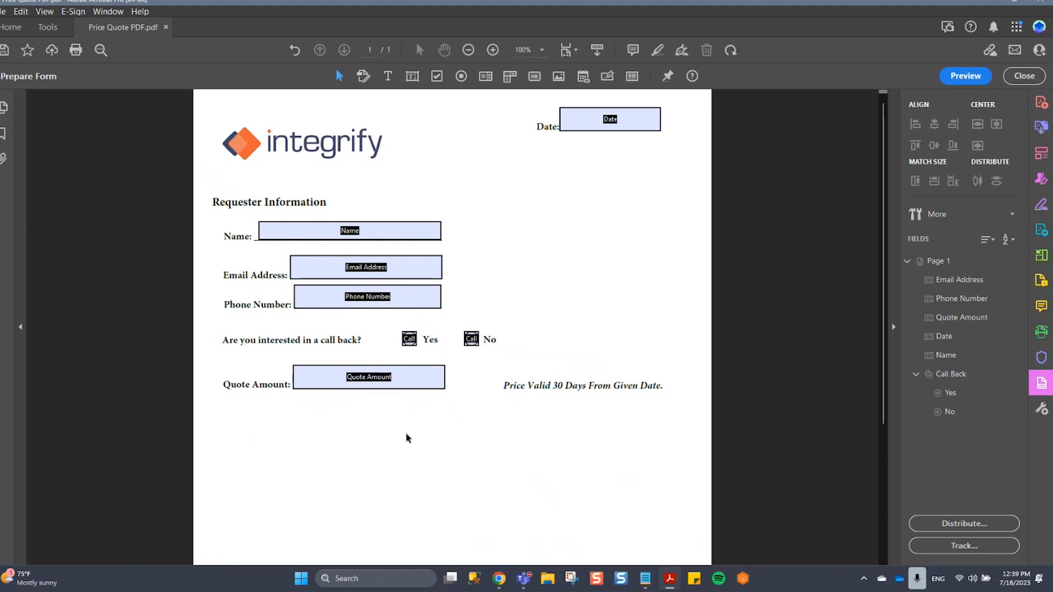
left_click(461, 76)
left_click(445, 432)
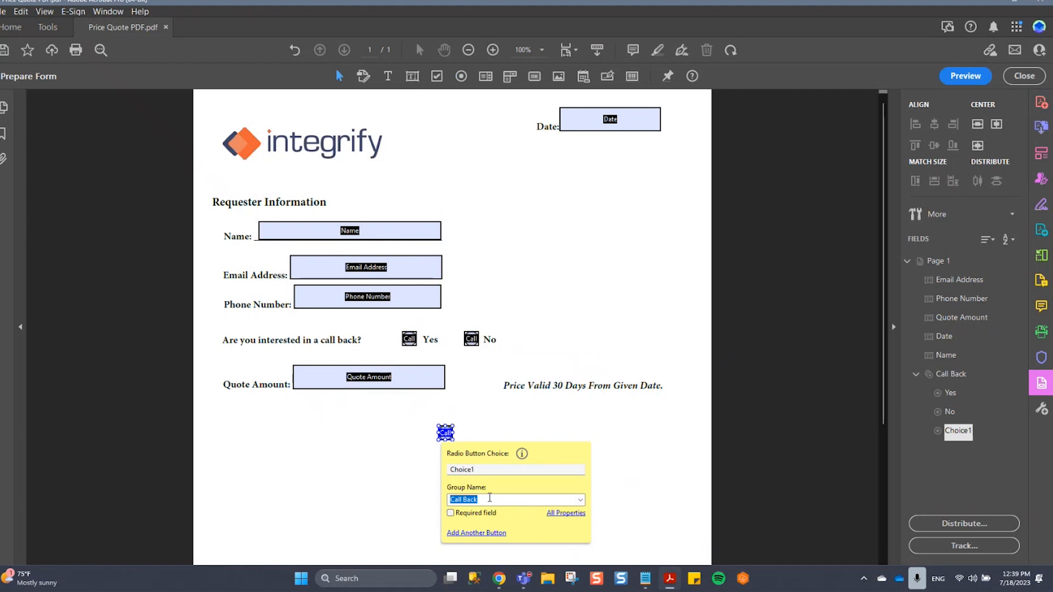
key("Escape")
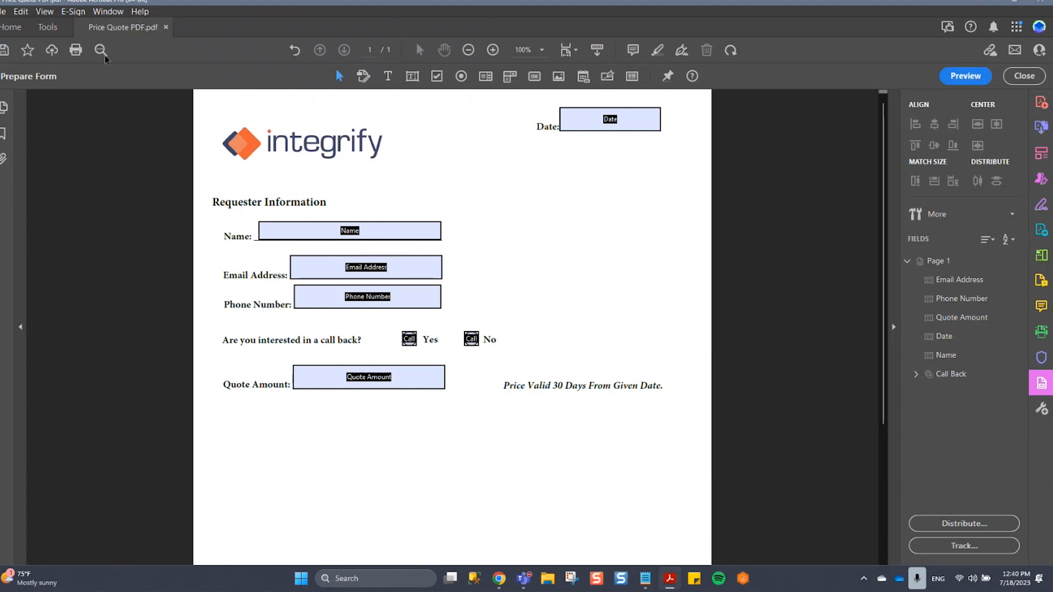
Save the PDF form and open the Form Designer for the Form task of the PDF Generator Example process in Integrify.
left_click(3, 50)
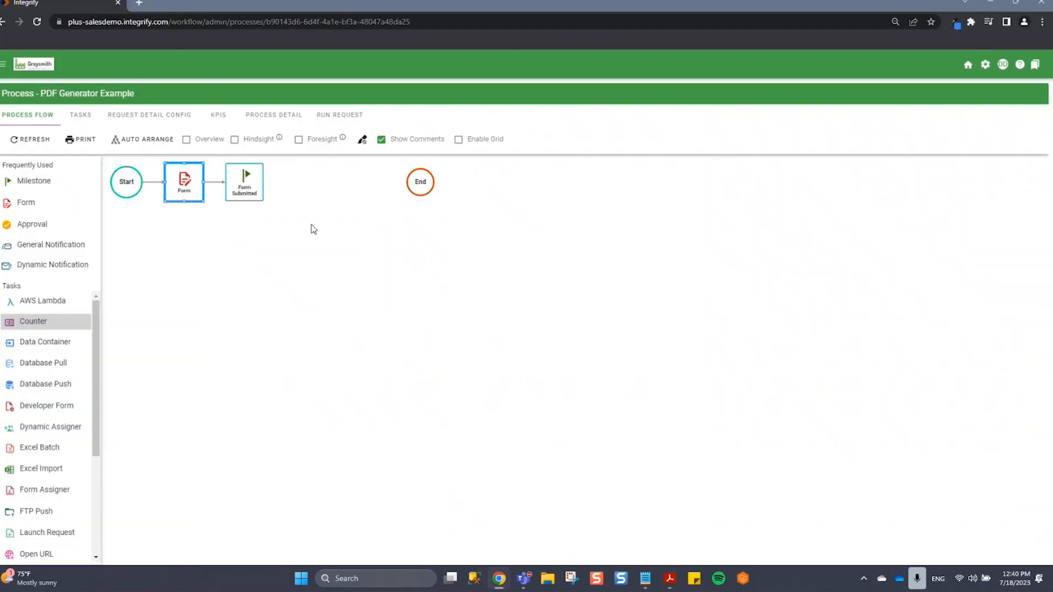
right_click(188, 195)
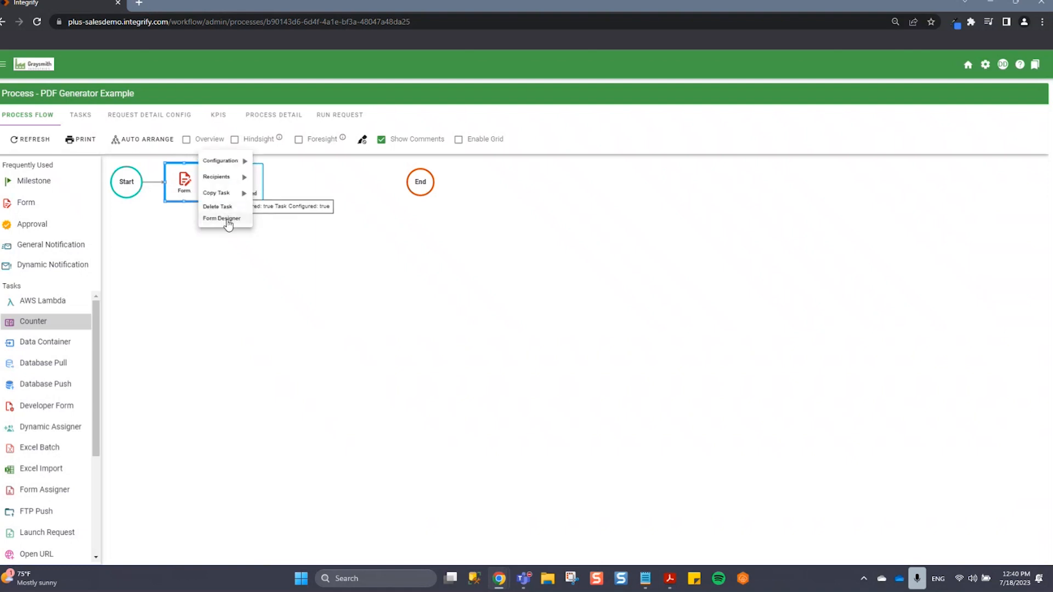
left_click(225, 220)
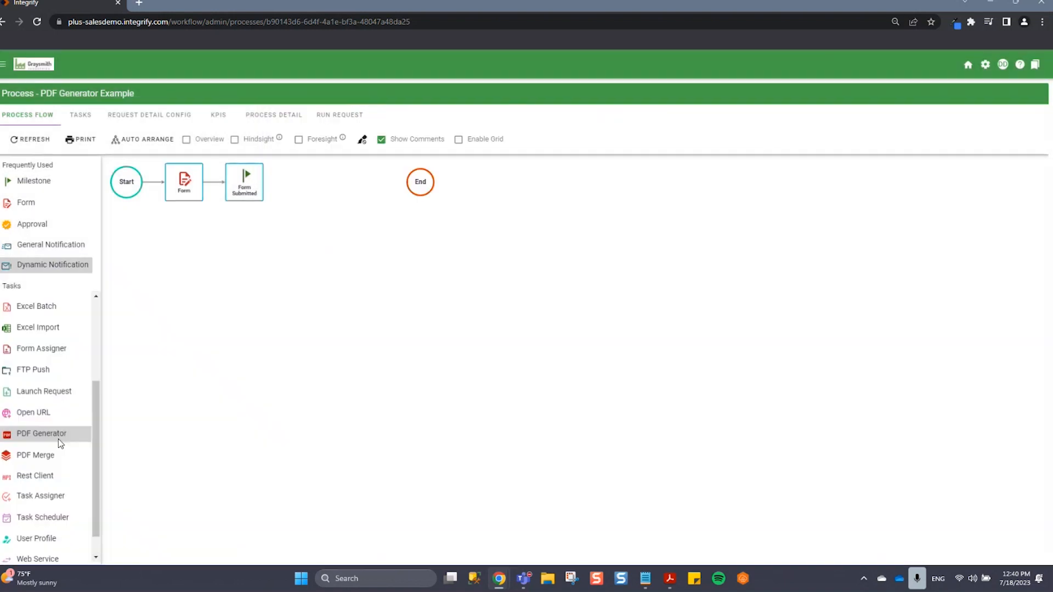
Add a PDF Generator task below the Form Submitted milestone and name it Generate Price Quote.
left_click_drag(58, 439, 262, 170)
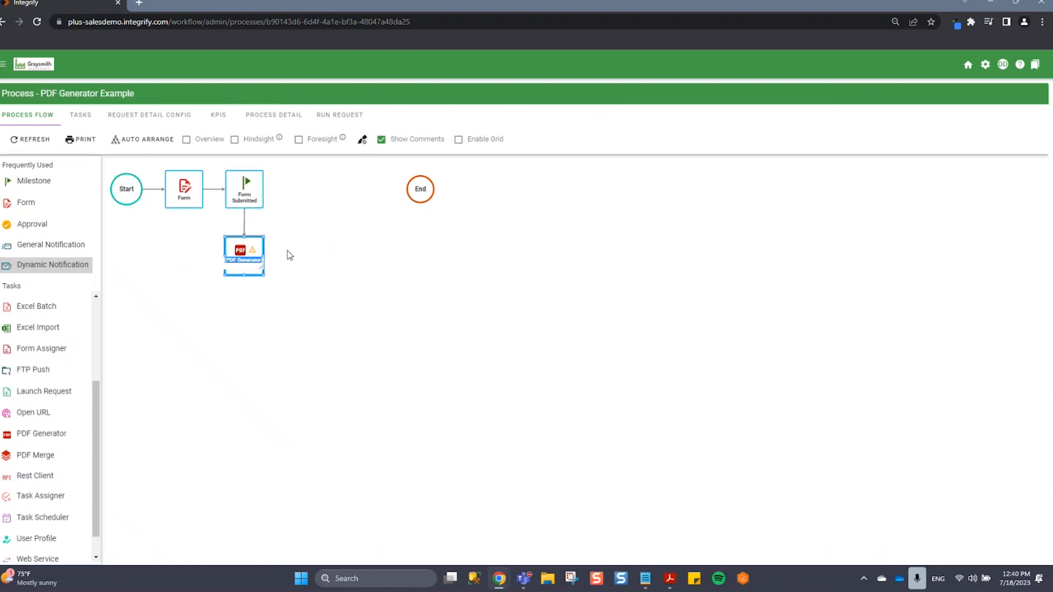
type("cenerate Price Quote")
left_click(301, 248)
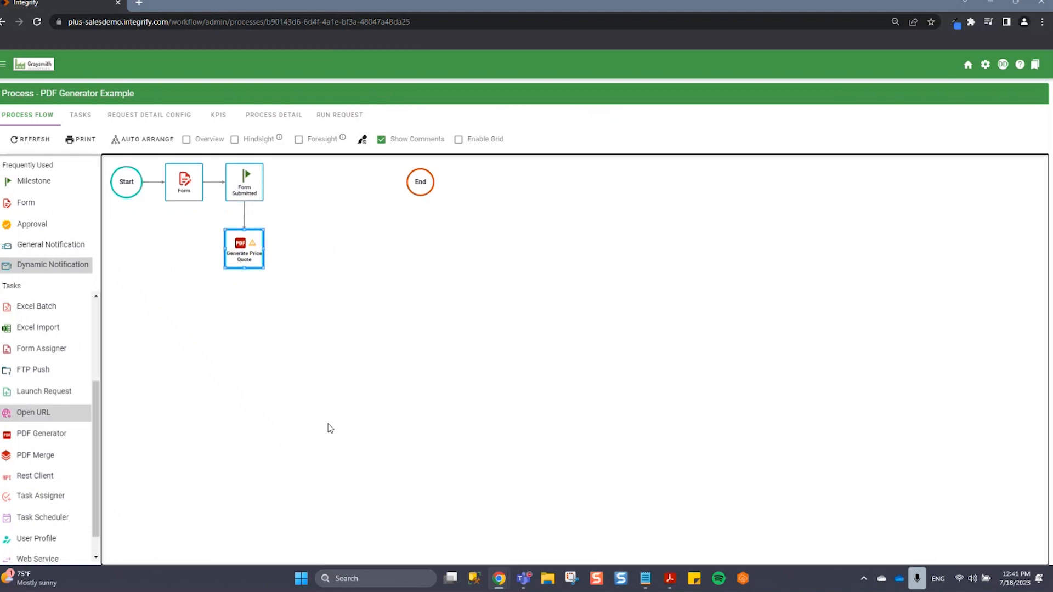
left_click(328, 425)
Configure the Generate Price Quote task with template Price Quote PDF.pdf and completed PDF name PriceQuote.pdf, and save.
right_click(240, 254)
mouse_move(280, 222)
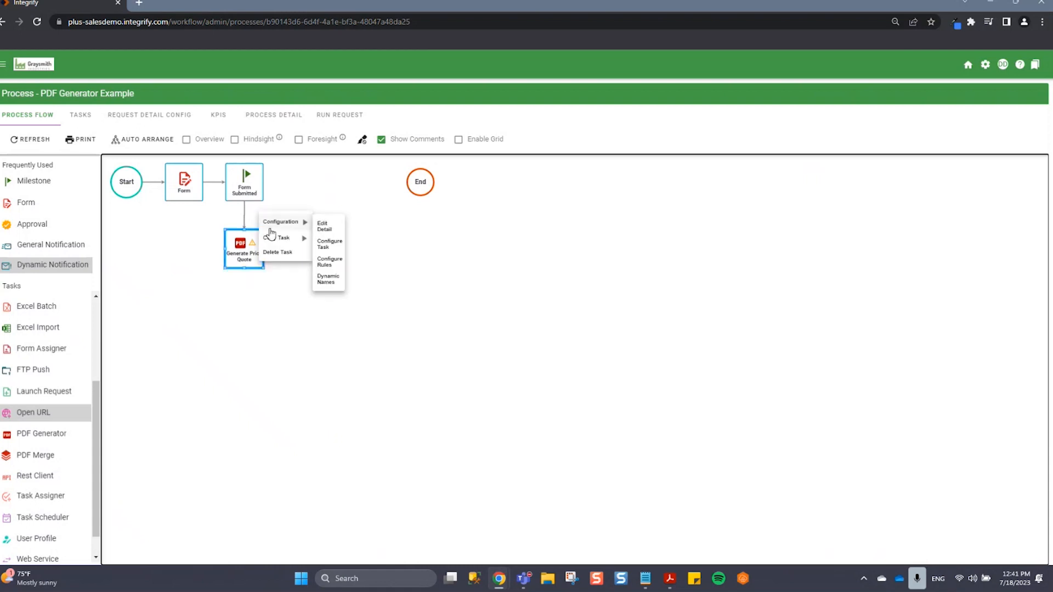
left_click(336, 249)
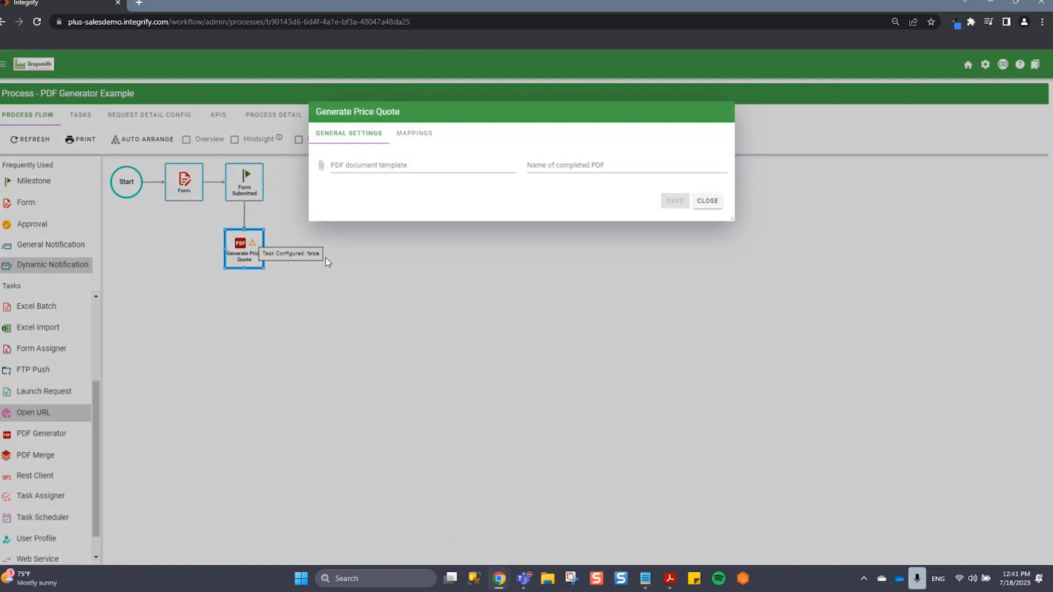
left_click(603, 165)
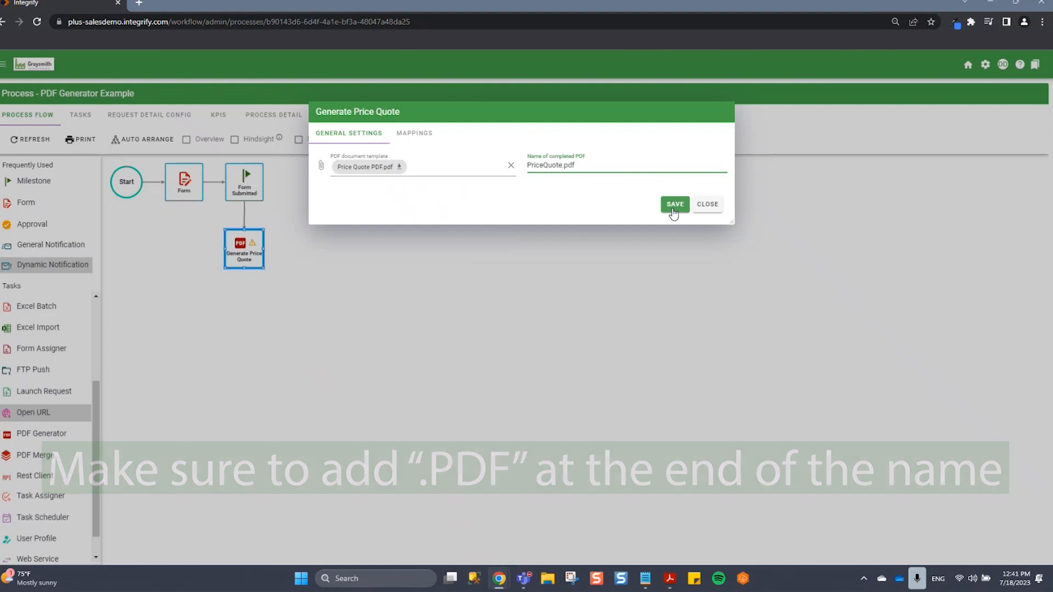
left_click(674, 204)
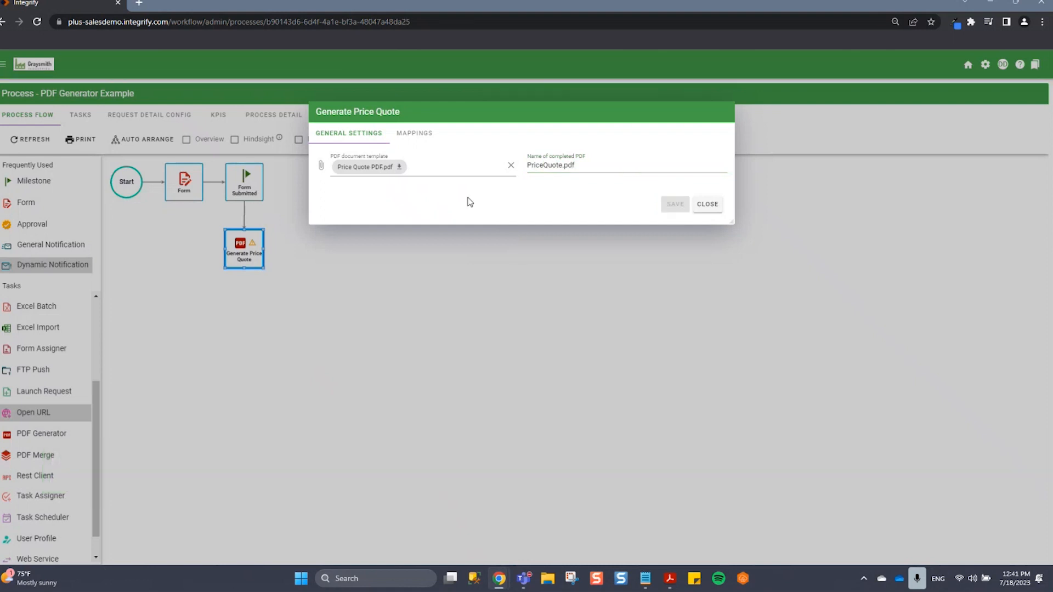
Add a mapping parameter for the Email Address field of the PDF template.
left_click(421, 144)
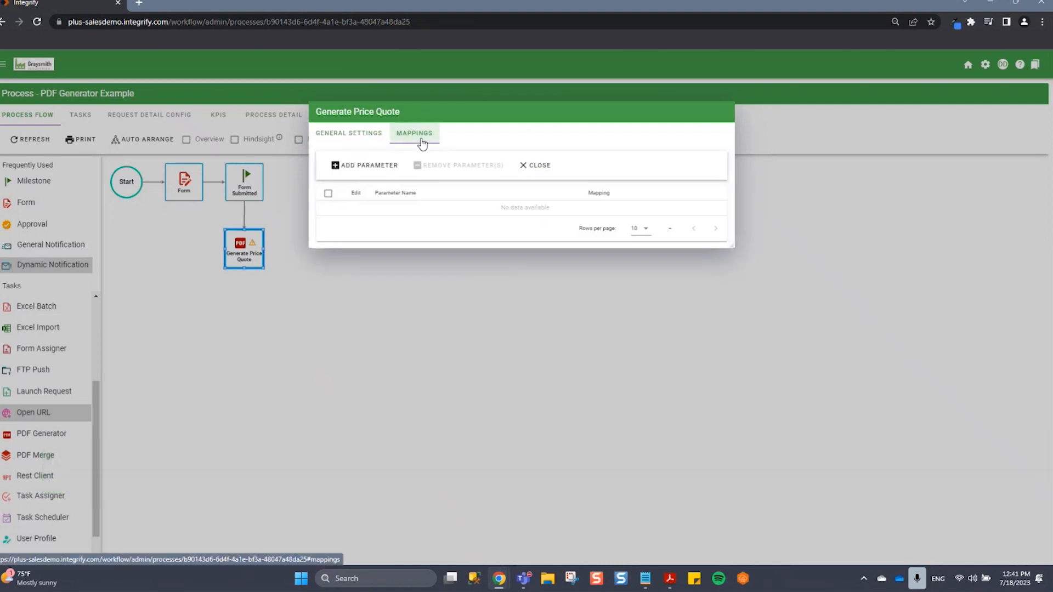
left_click(376, 167)
left_click(578, 286)
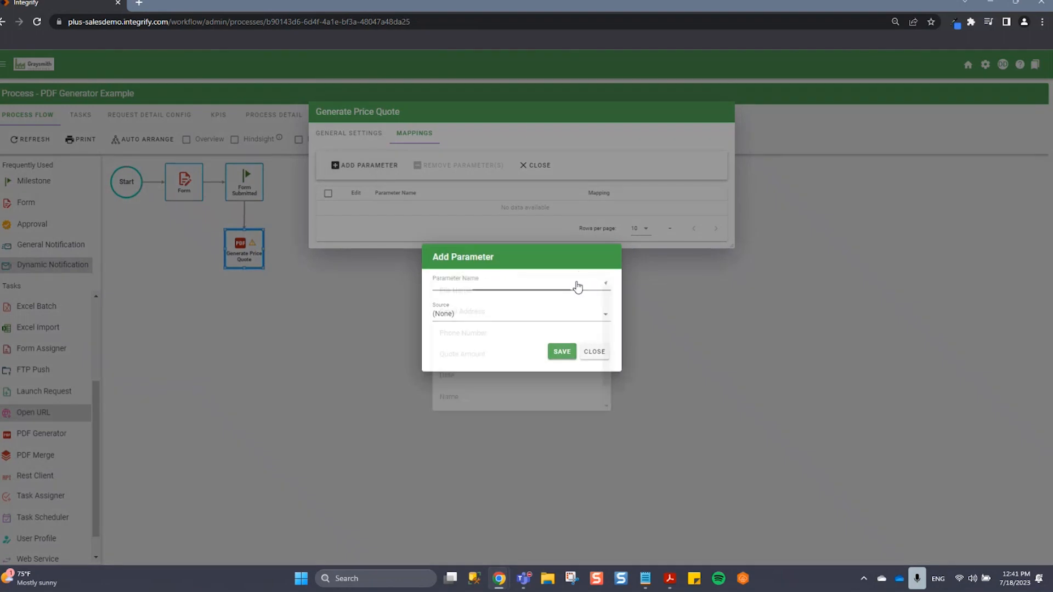
scroll(573, 357, "down", 2)
scroll(537, 368, "up", 1)
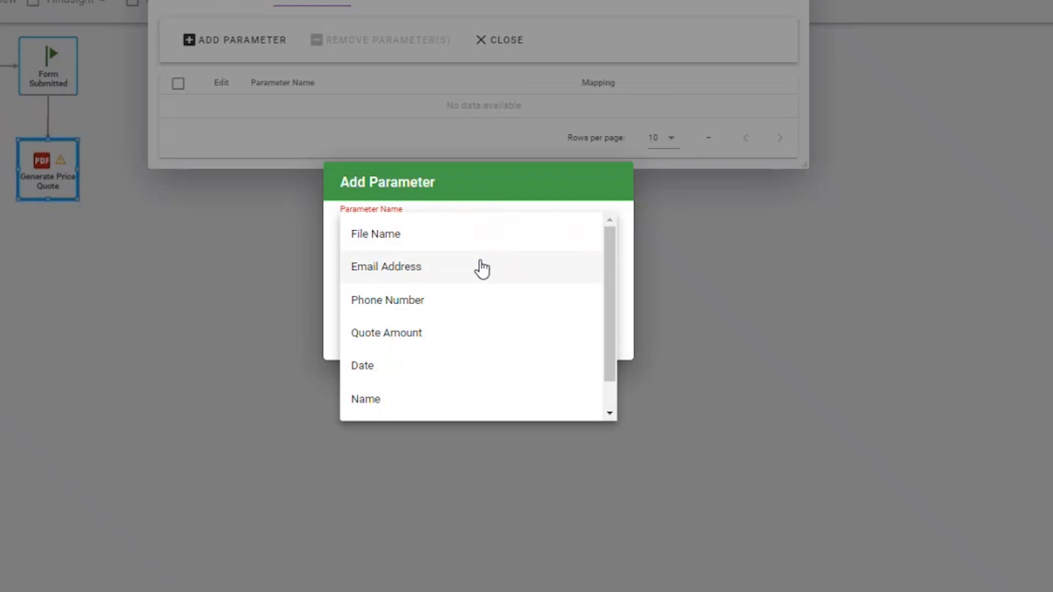
left_click(522, 312)
Map the Email Address parameter to the Email field in the Form task's data and save it.
left_click(481, 269)
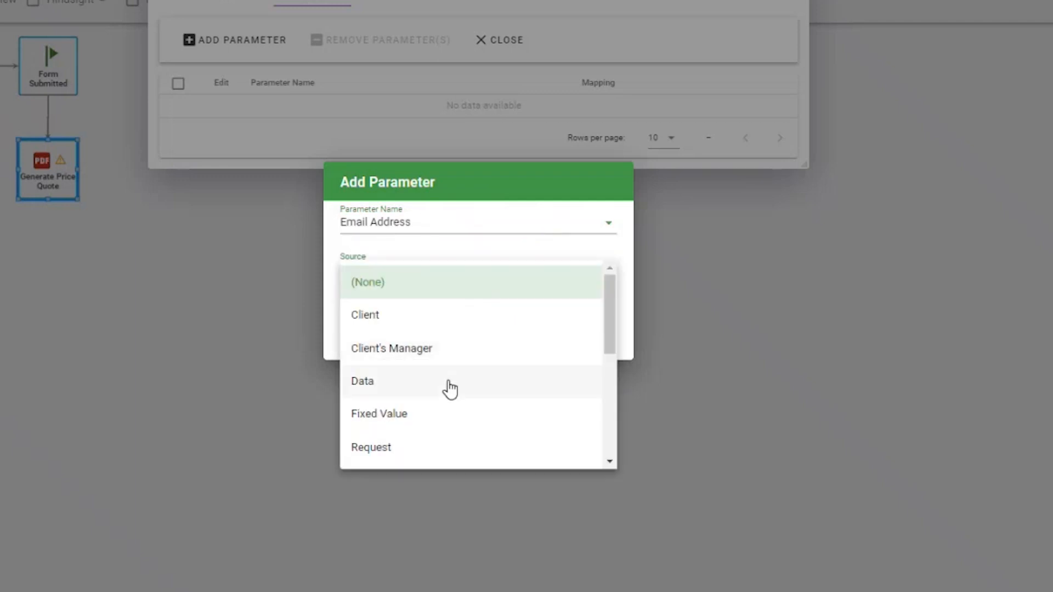
left_click(447, 387)
left_click(446, 301)
left_click(446, 370)
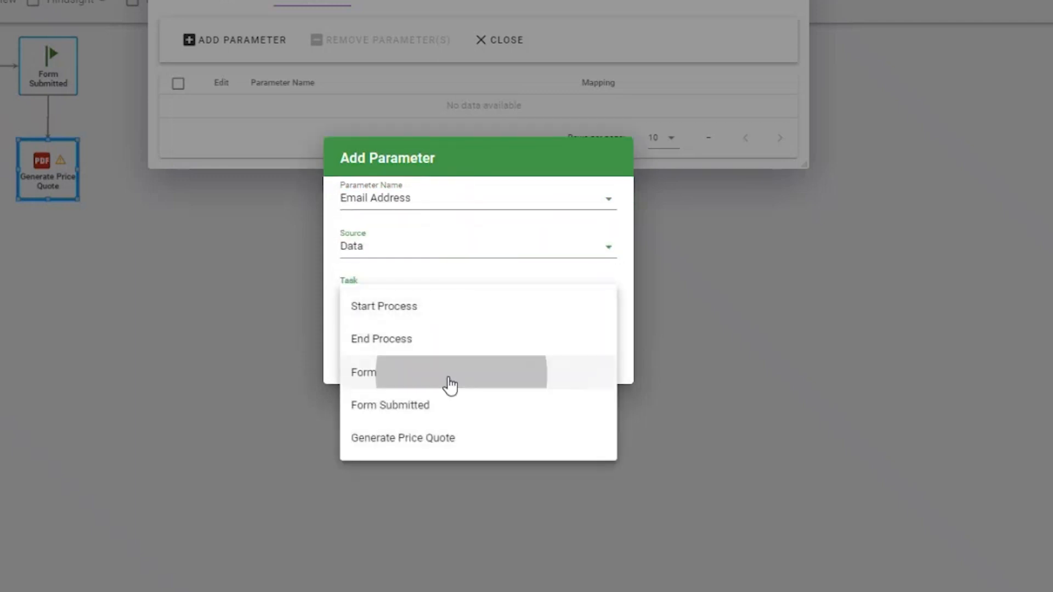
left_click(431, 324)
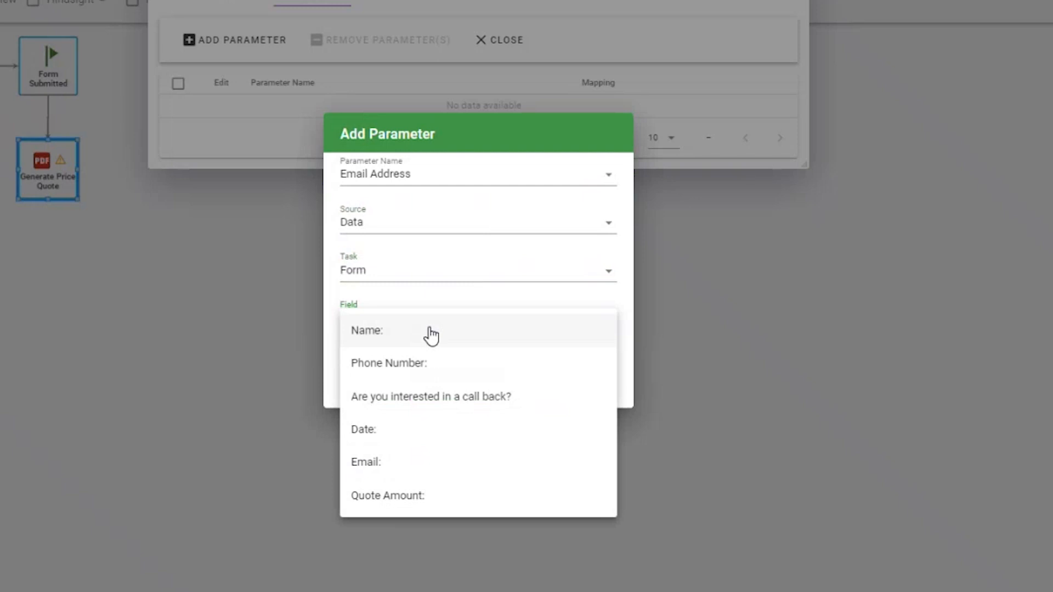
left_click(424, 465)
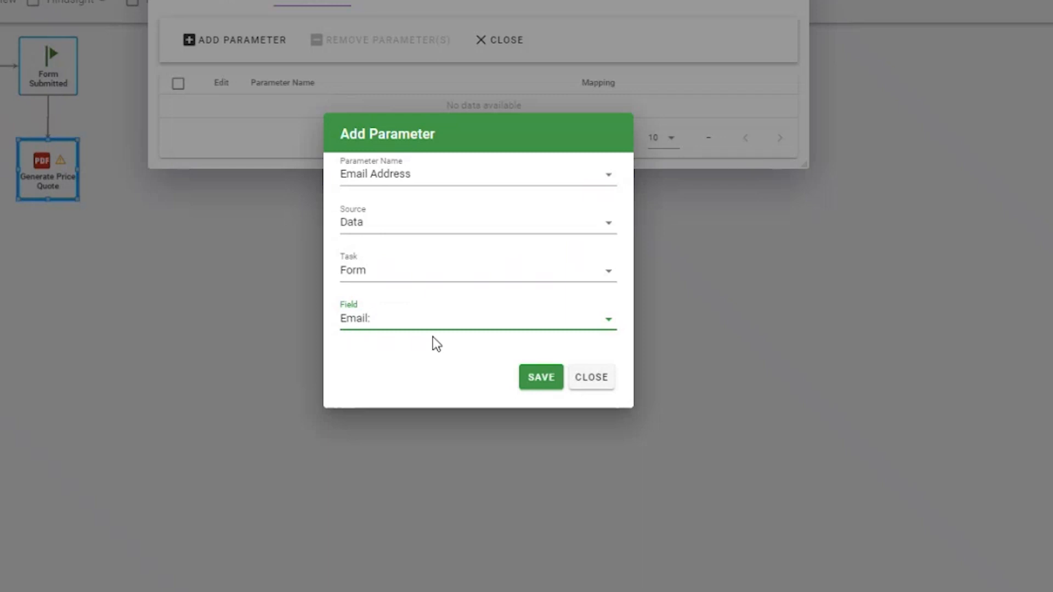
left_click(538, 381)
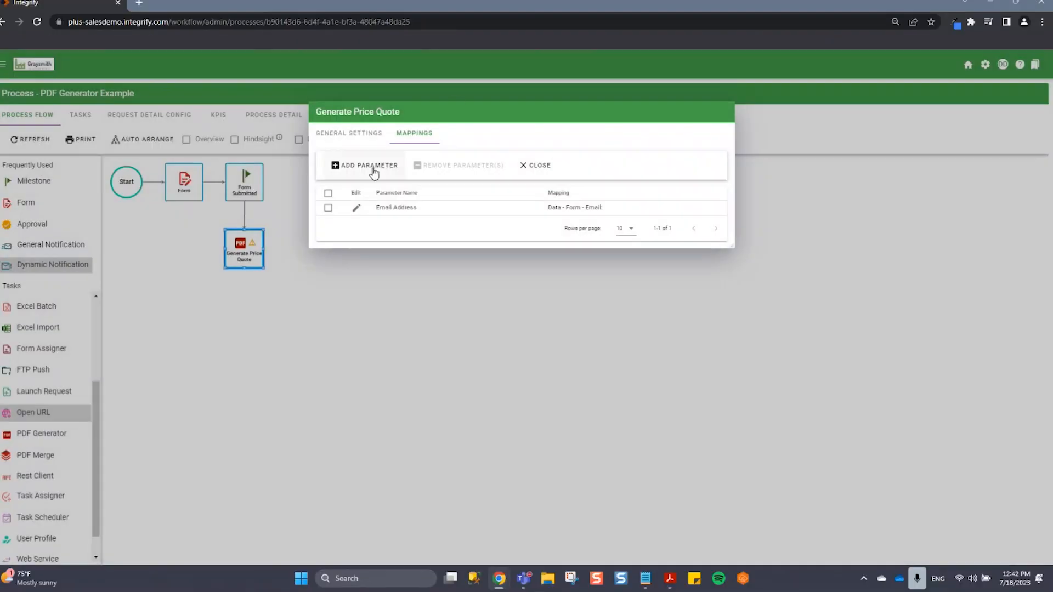
Add a Phone Number parameter mapped to the Phone Number field in the Form task's data and save it.
left_click(373, 166)
left_click(535, 290)
left_click(525, 337)
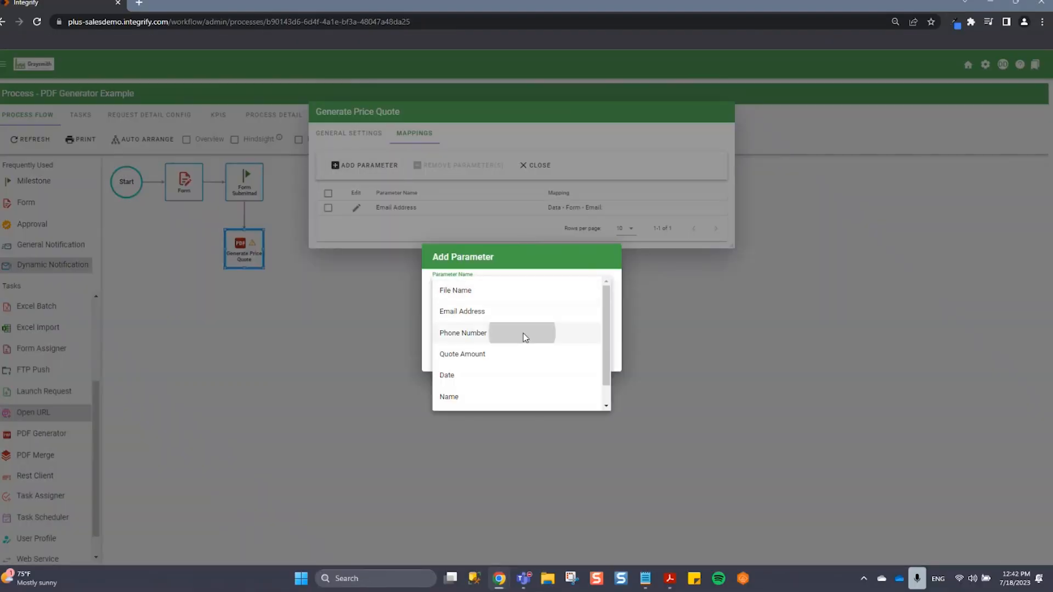
left_click(447, 322)
left_click(472, 394)
left_click(469, 337)
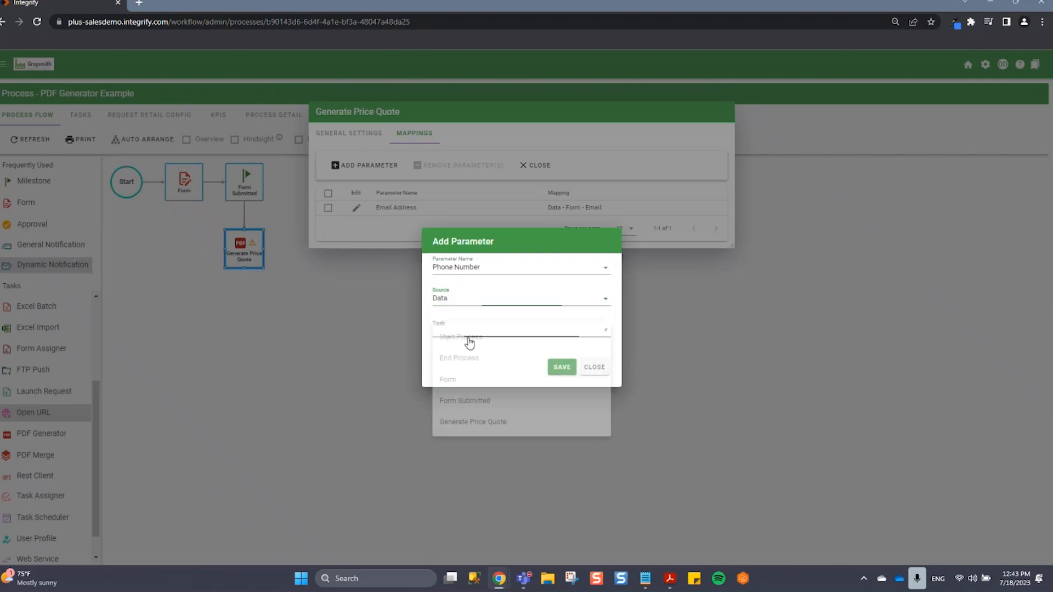
left_click(466, 380)
left_click(472, 353)
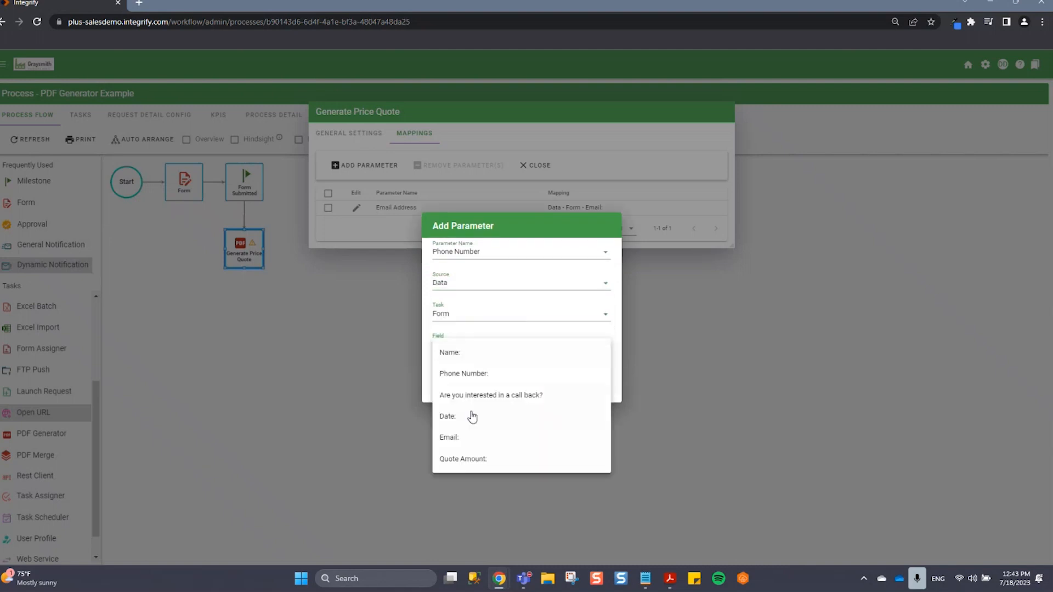
left_click(486, 372)
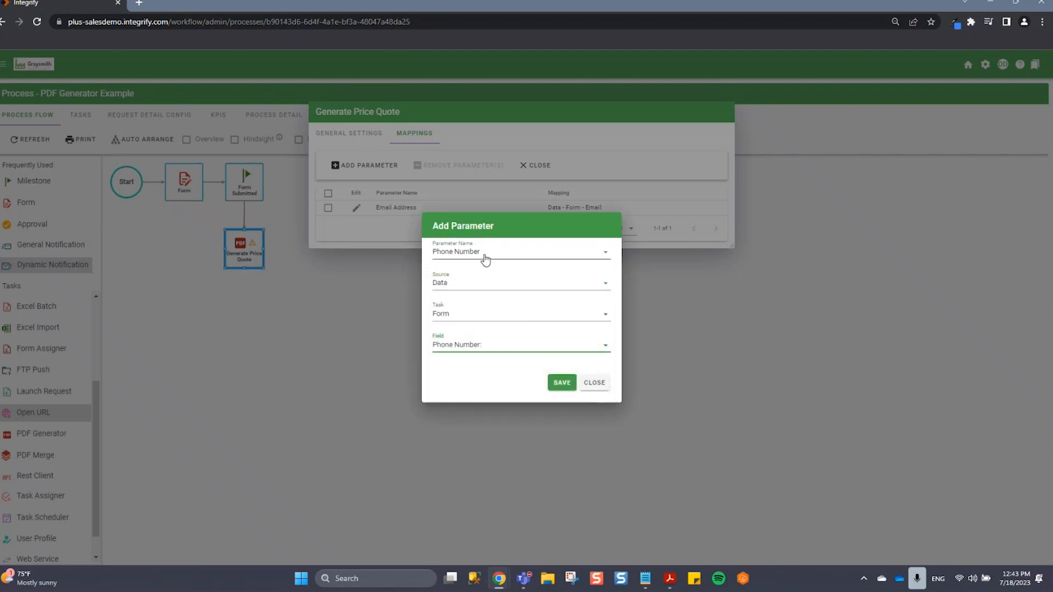
left_click(561, 383)
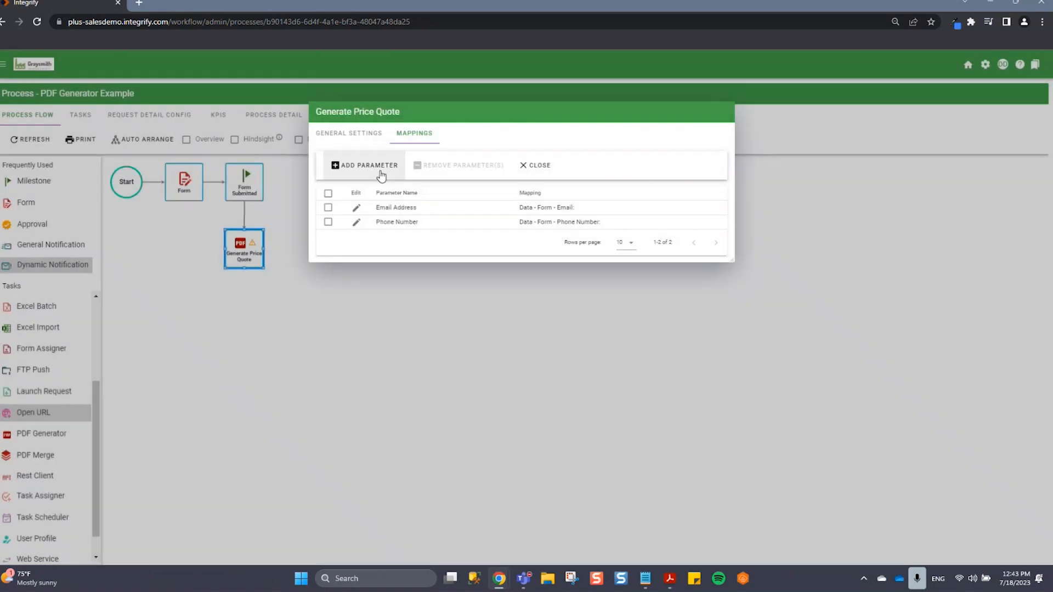
Map the Quote Amount, Date, Name and Call Back parameters to their matching Form fields and close the mappings.
left_click(381, 174)
left_click(493, 282)
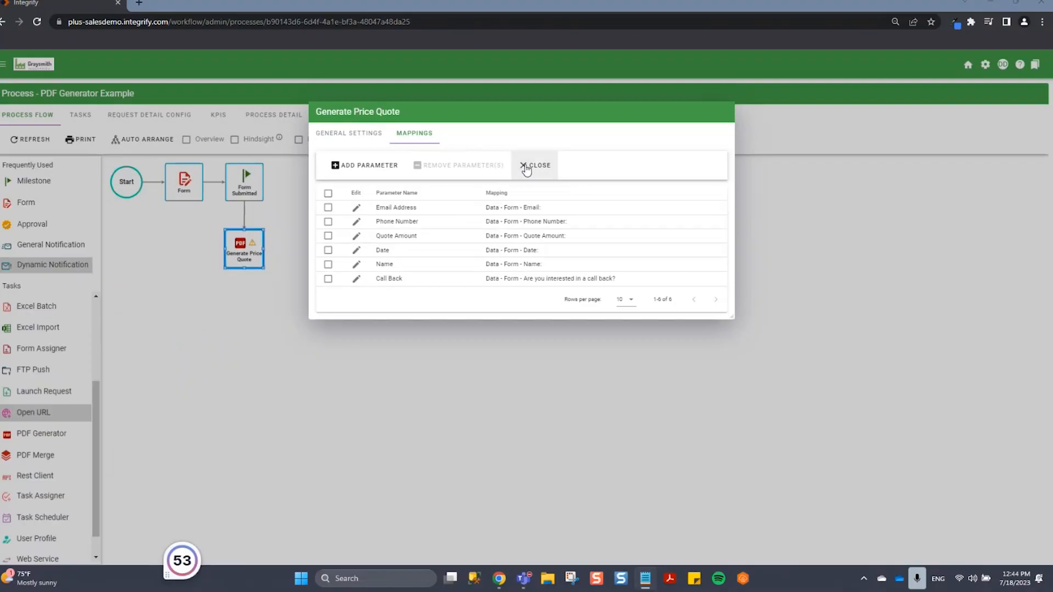
left_click(547, 199)
Arrange the process flow so that Generate Price Quote sits in line between Form Submitted and End.
left_click_drag(246, 250, 309, 184)
left_click(142, 138)
left_click(996, 500)
left_click_drag(134, 238, 427, 202)
left_click(507, 290)
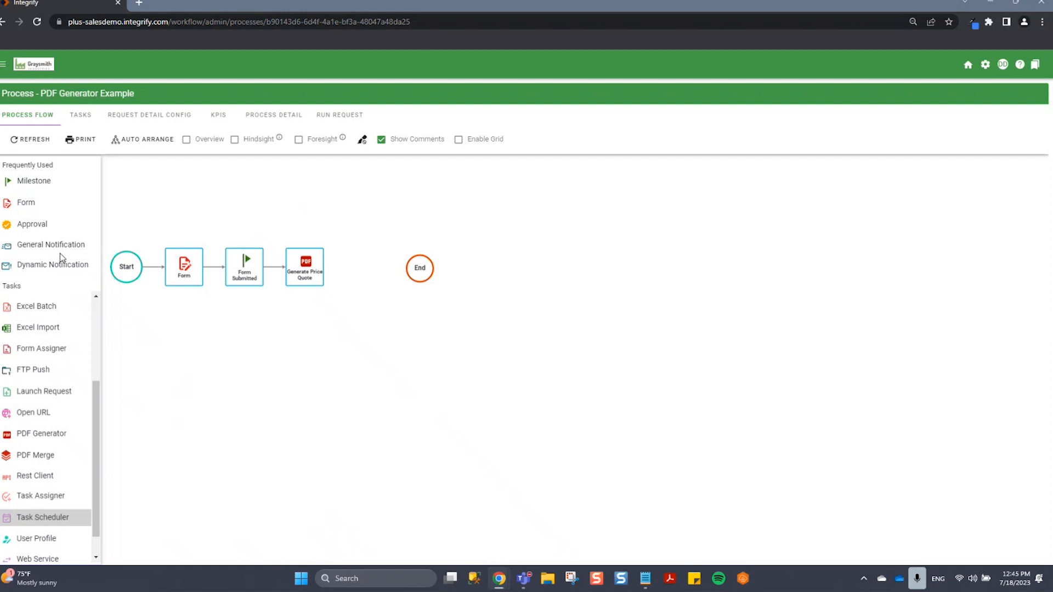
Add a General Notification between Generate Price Quote and End, named Price Quote PDF Notification, and connect it to both.
left_click_drag(57, 247, 364, 268)
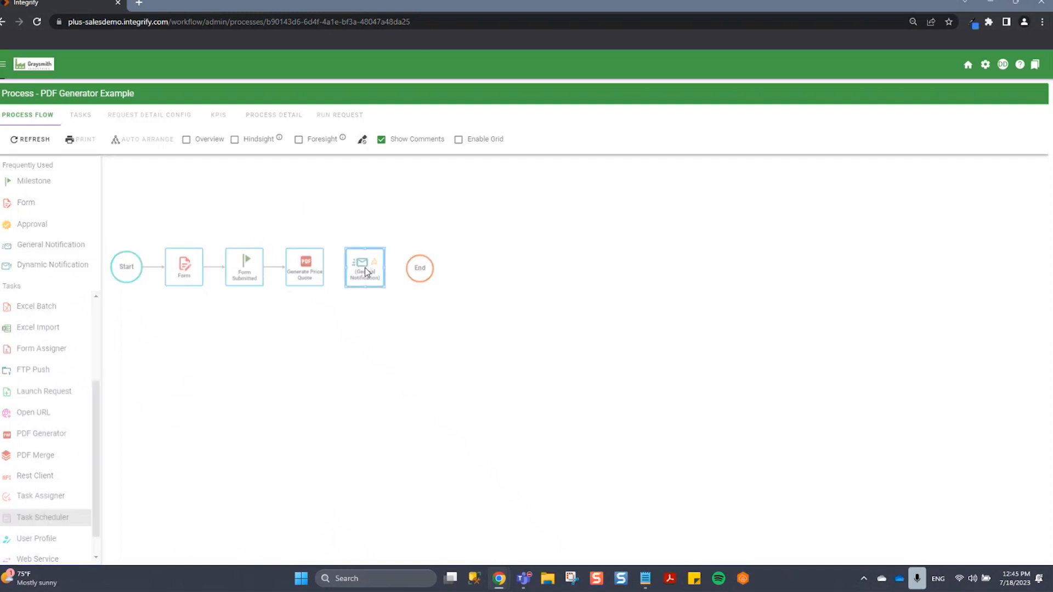
left_click(366, 267)
type("Price Quote PDF Notification")
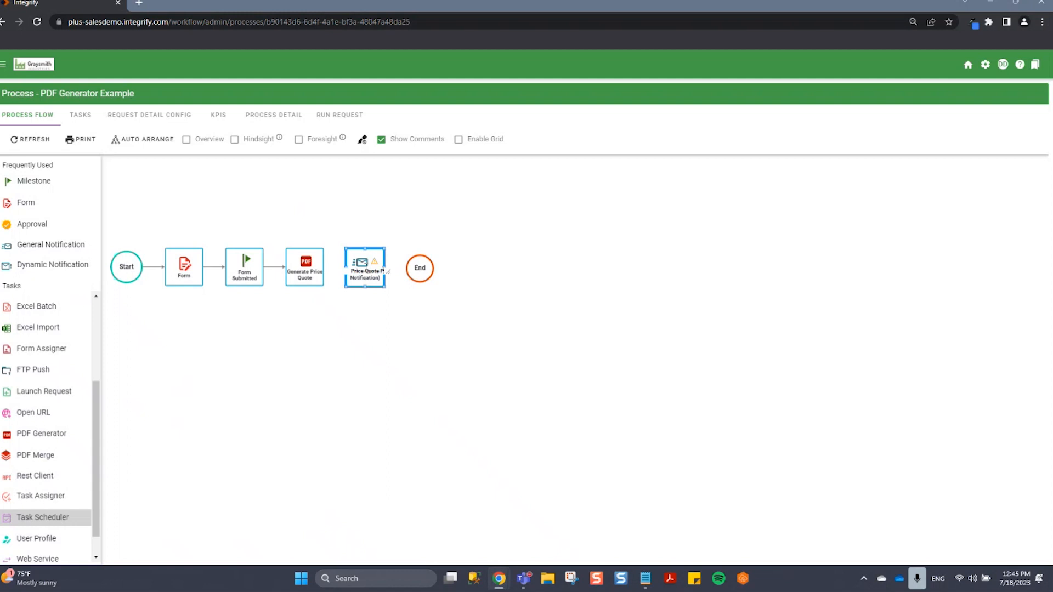
left_click(400, 367)
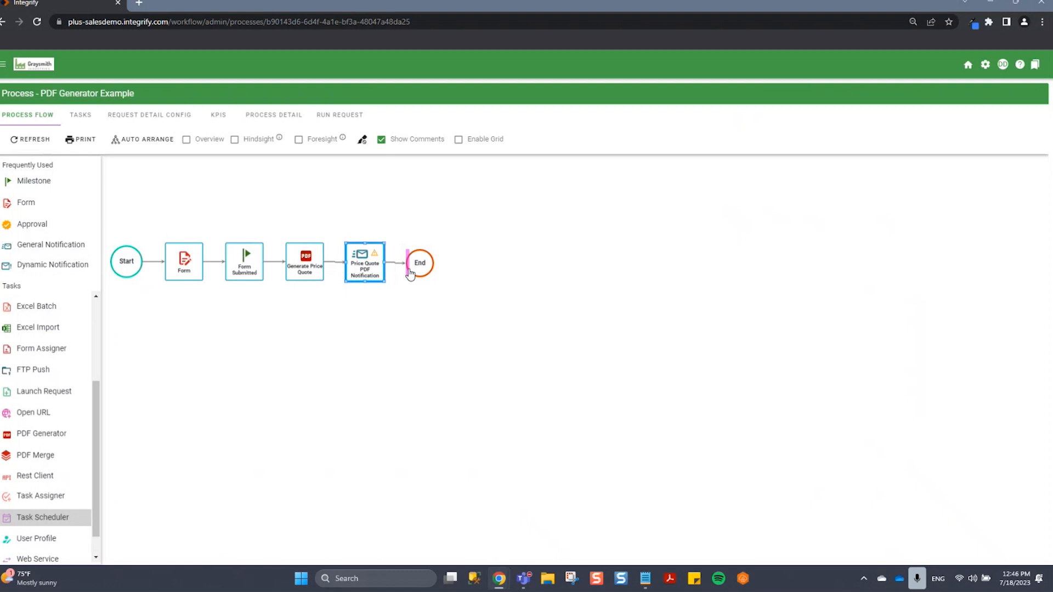
Insert the Generated PDF field from the Generate Price Quote task's data into the body of the Price Quote PDF Notification.
left_click(364, 264)
mouse_move(413, 237)
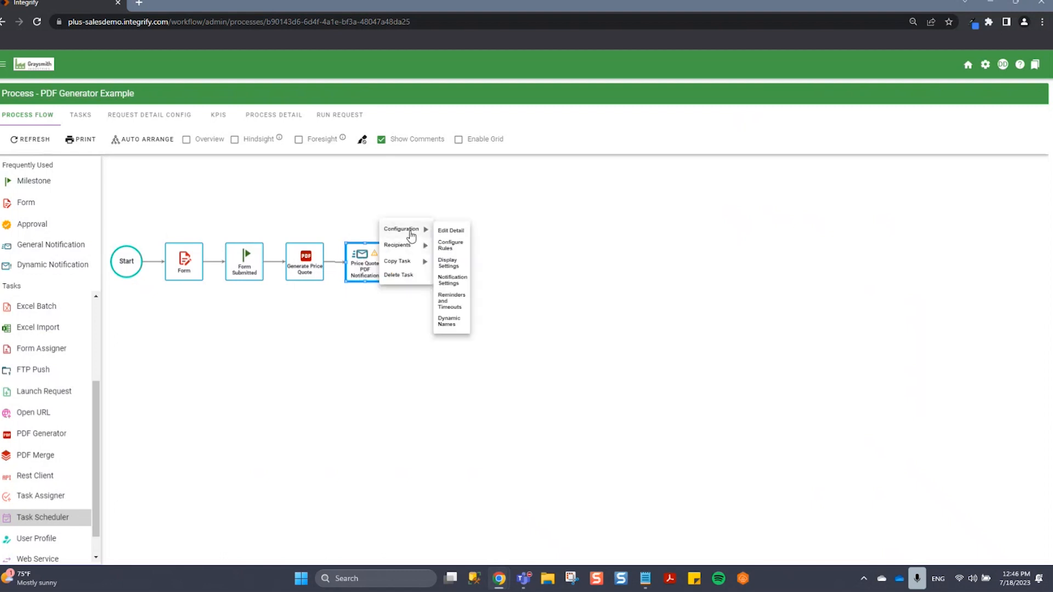
left_click(452, 281)
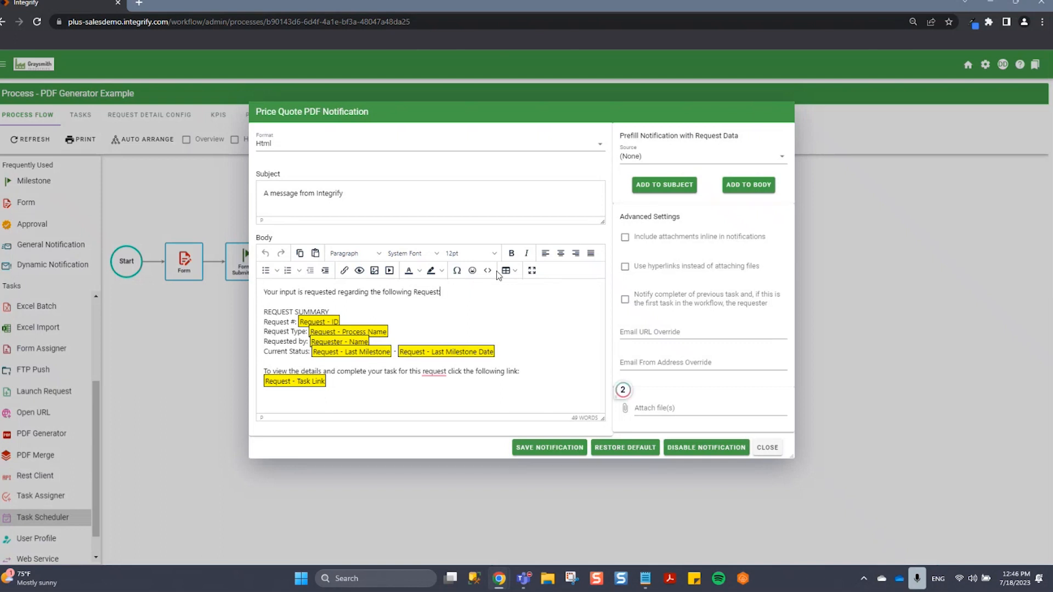
left_click(697, 159)
left_click(683, 248)
left_click(688, 191)
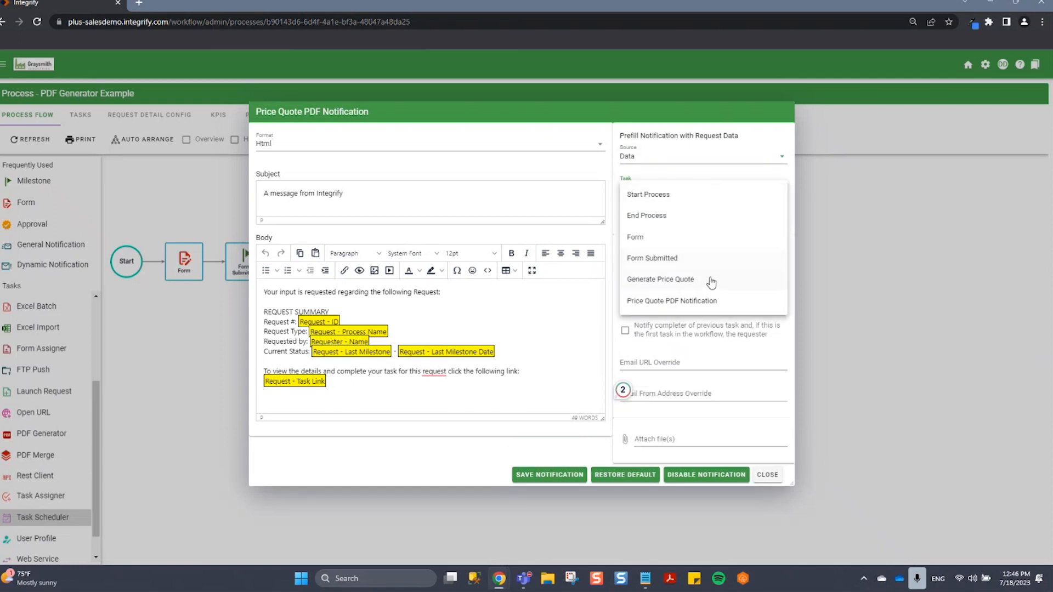
left_click(638, 281)
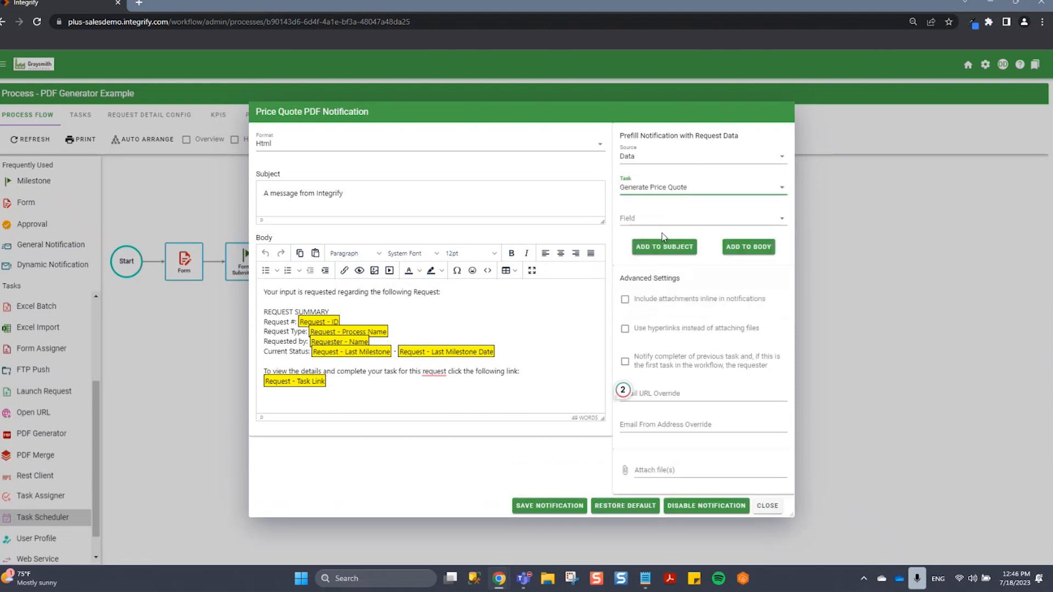
left_click(658, 226)
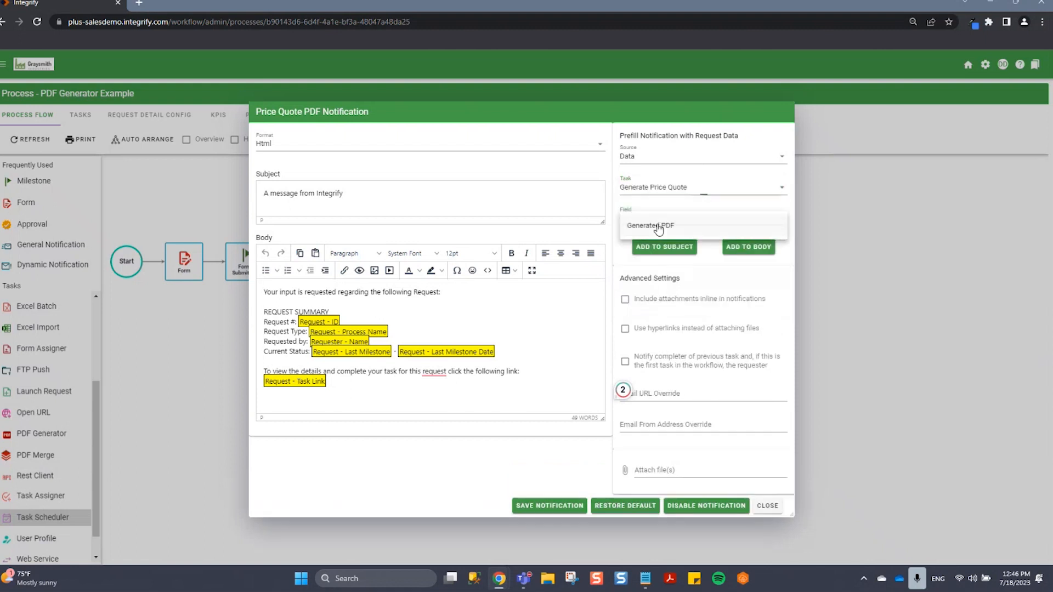
left_click(693, 227)
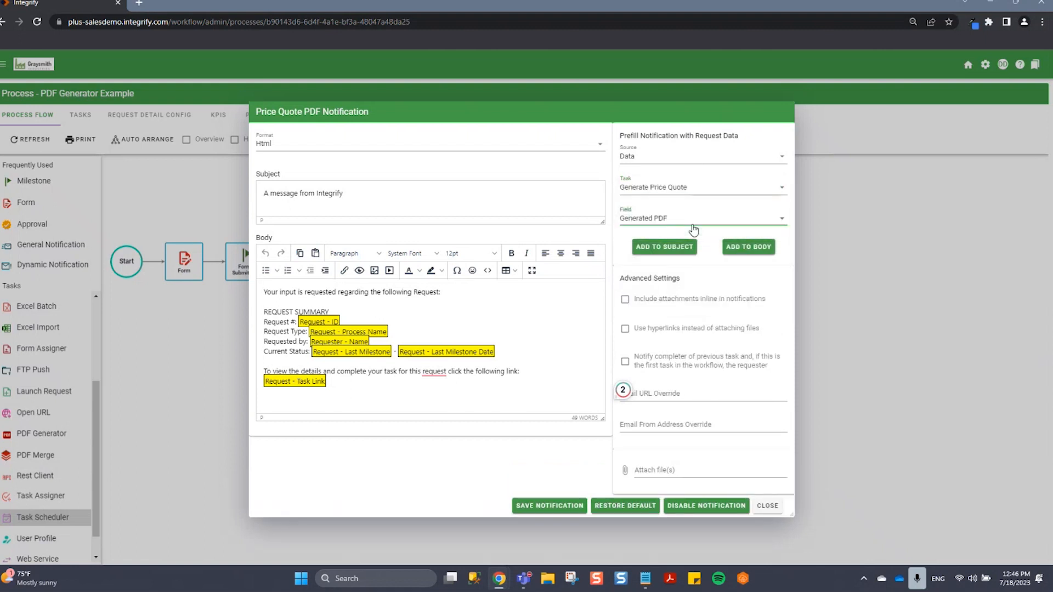
left_click(743, 254)
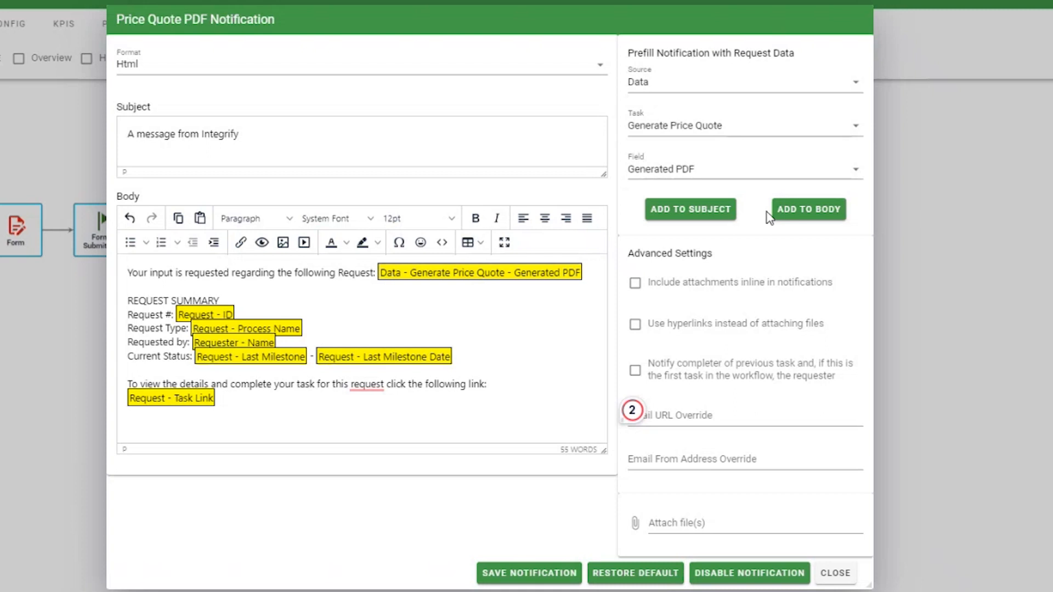
Include attachments inline in the Price Quote PDF Notification and save the notification settings.
left_click(637, 294)
left_click(542, 576)
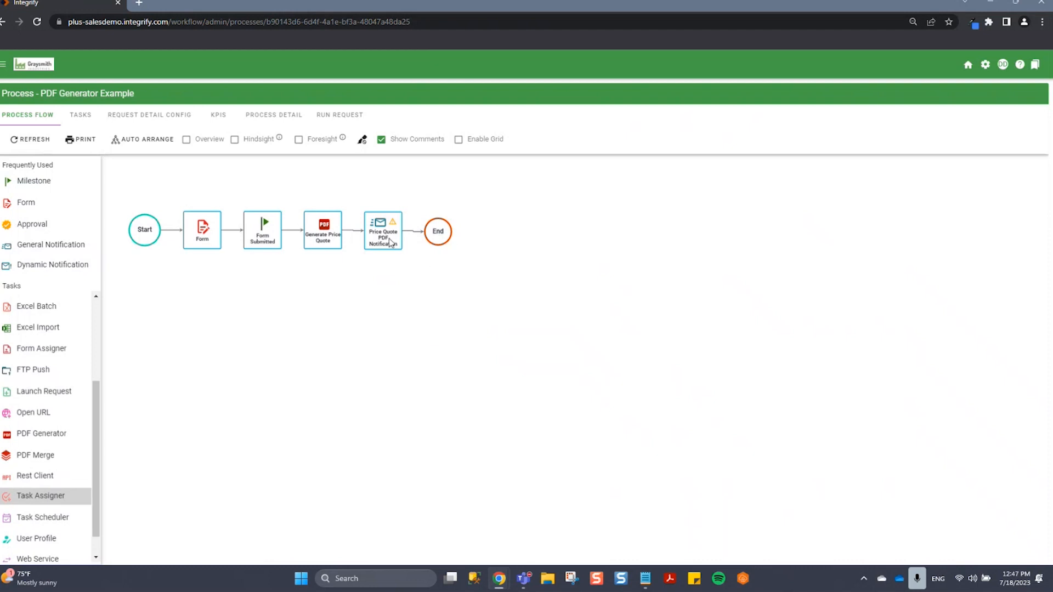
Set the Requester as a recipient of the Price Quote PDF Notification.
right_click(390, 241)
mouse_move(424, 225)
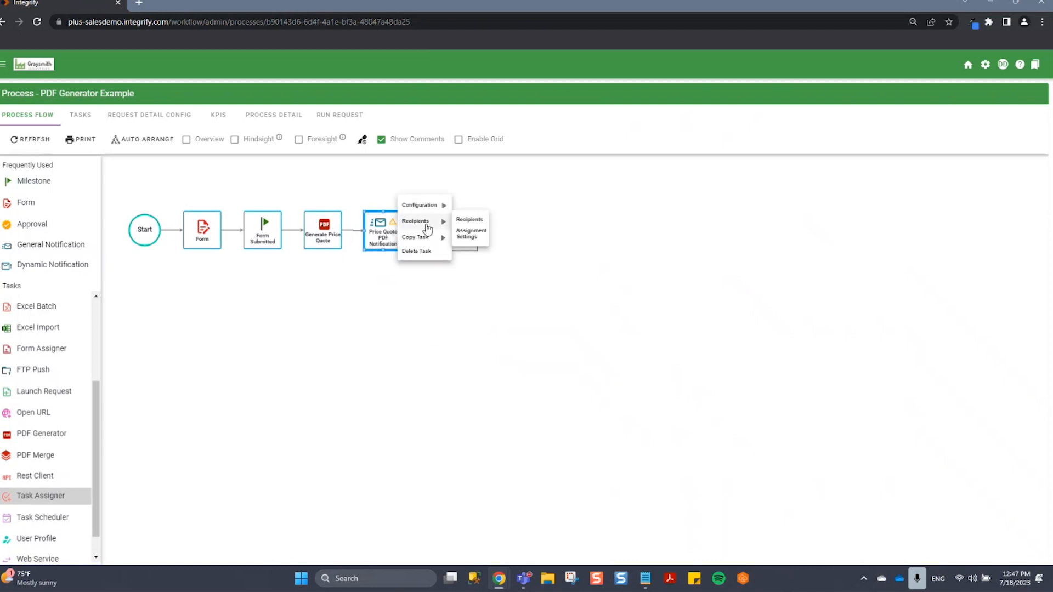
left_click(466, 222)
left_click(503, 192)
left_click(470, 255)
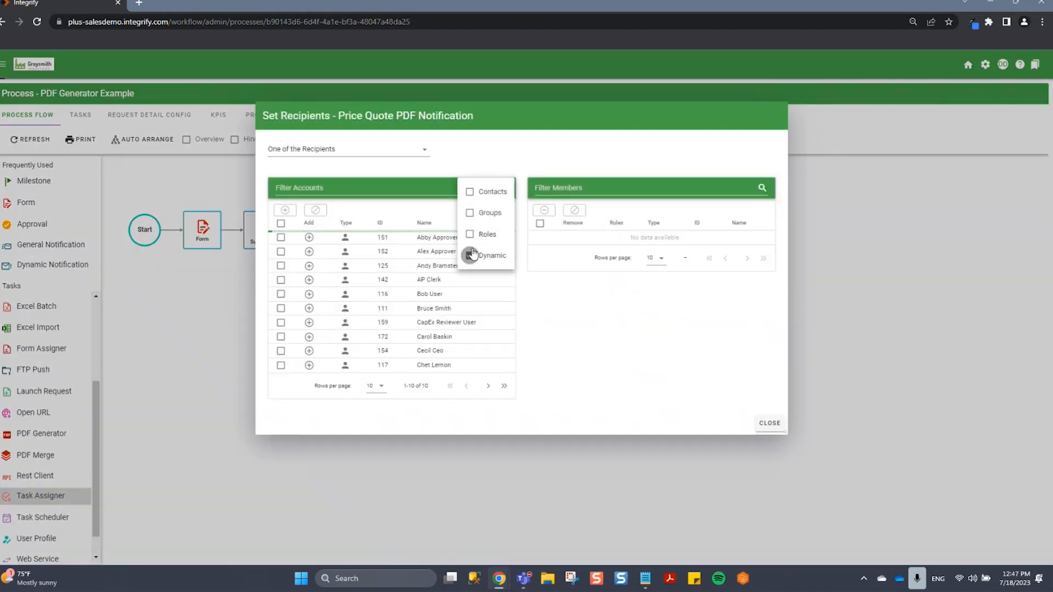
Close the recipient settings and start a test request of the PDF Generator Example process.
left_click(768, 424)
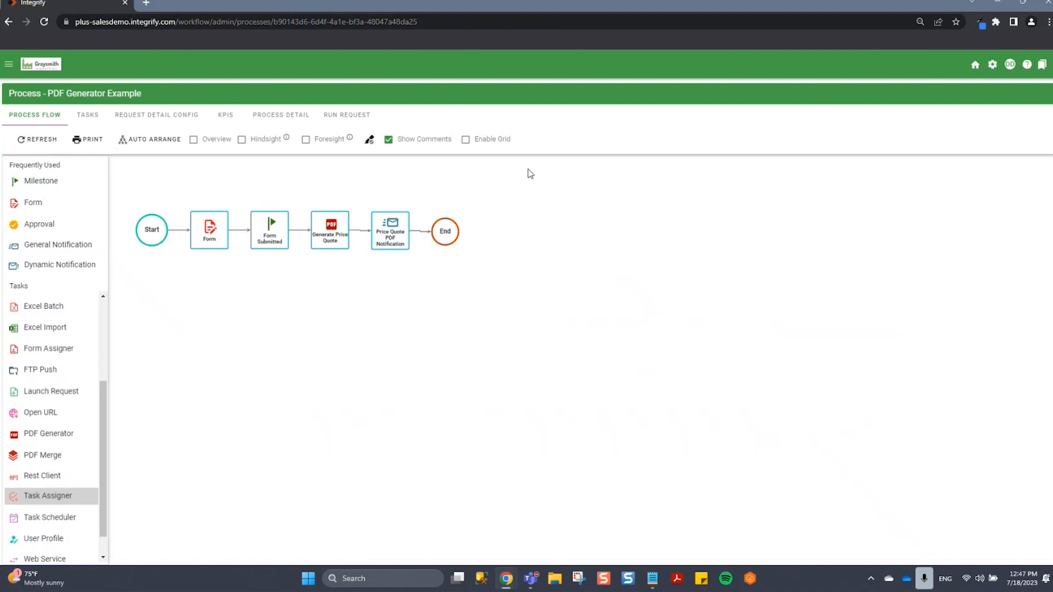
left_click(282, 118)
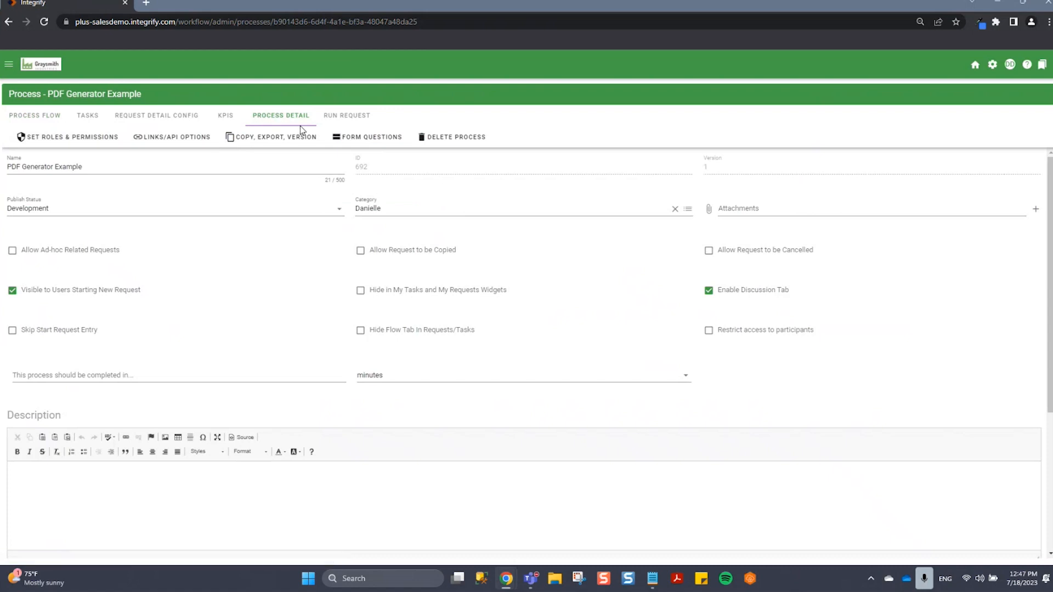
left_click(359, 121)
left_click(986, 265)
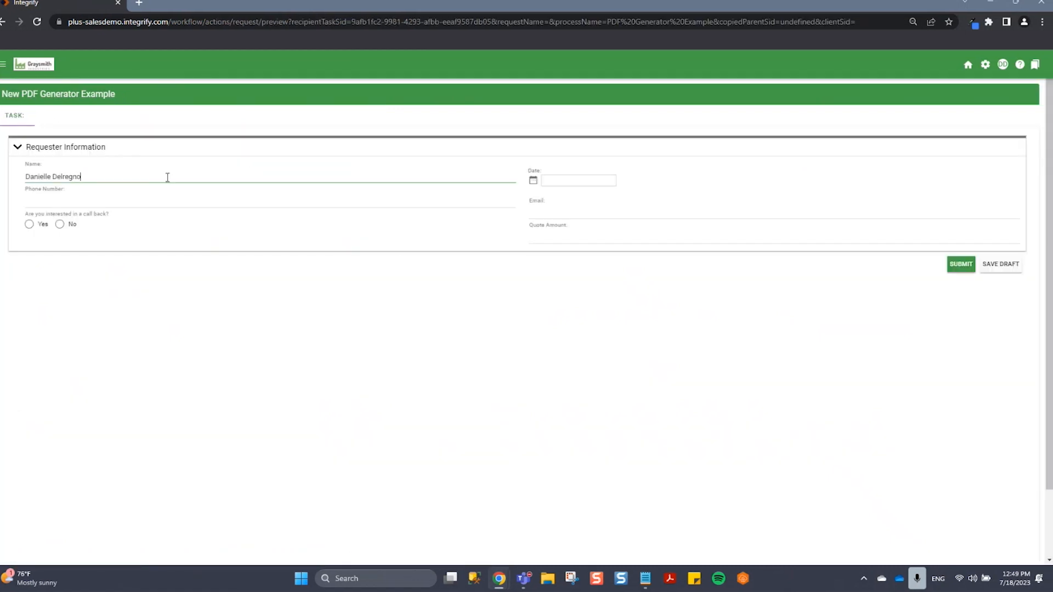
Enter the requester's phone number, choose Yes for the call back question, and set the date to 07/28/2023.
left_click(162, 202)
type("12345")
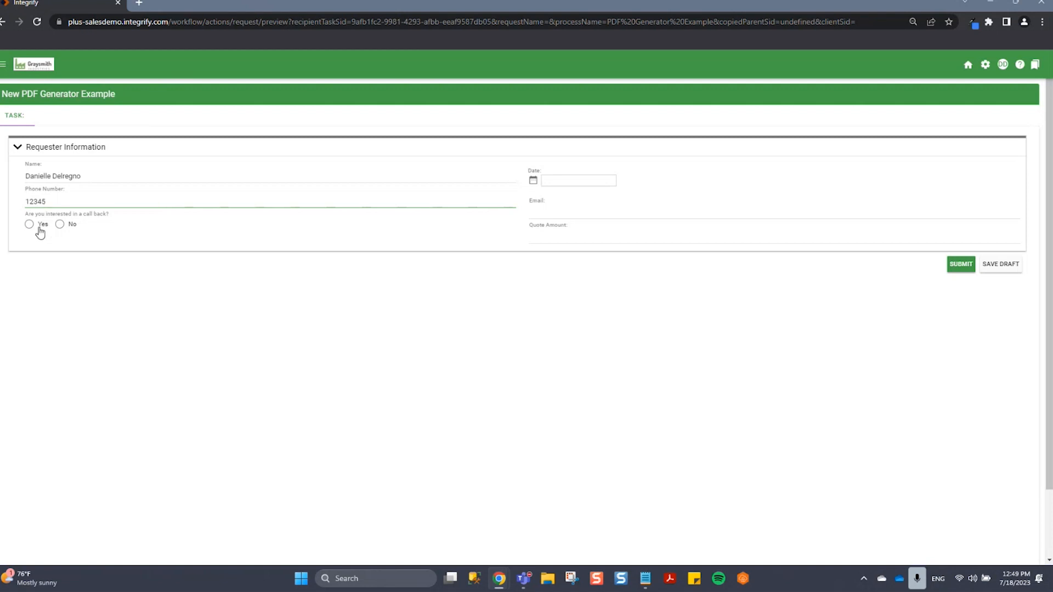
left_click(36, 226)
left_click(533, 181)
left_click(630, 272)
Fill in the requester's email and a quote amount of 1200, and submit the request form.
left_click(585, 214)
key("Tab")
type("1200")
key("Tab")
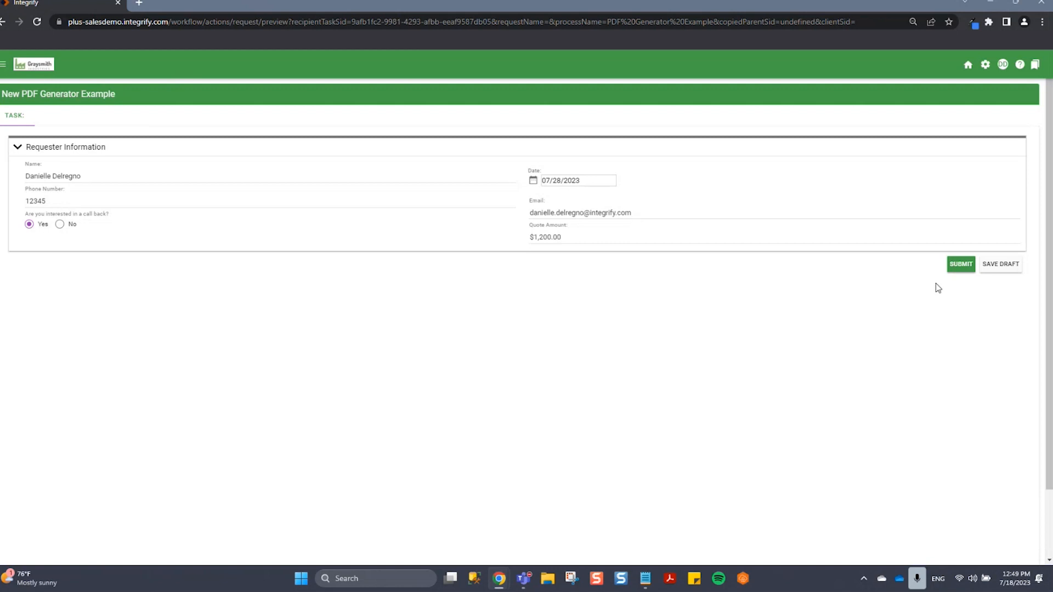
left_click(959, 268)
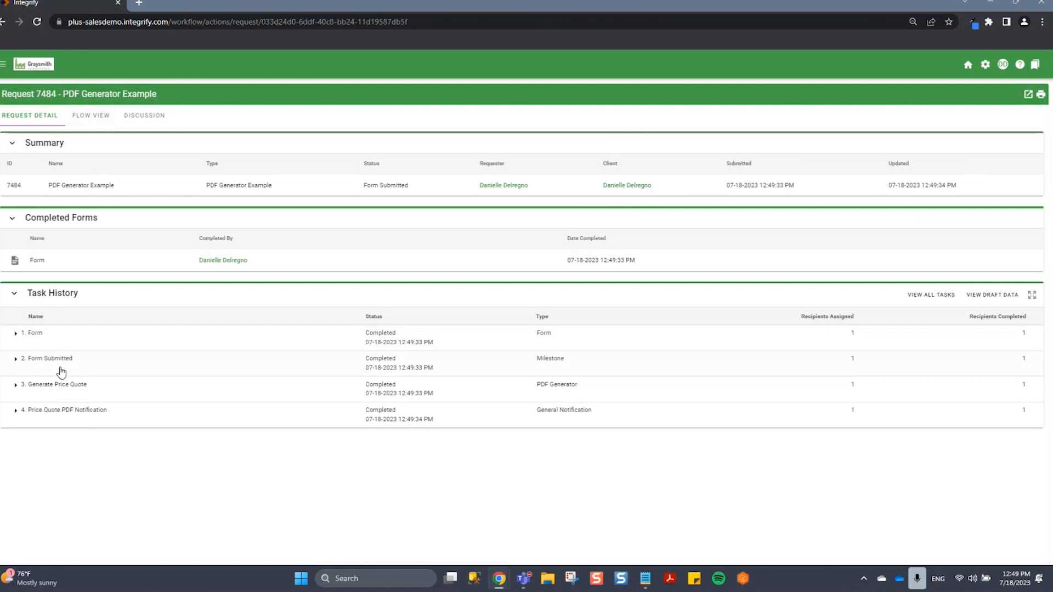
Review the request's flow view and examine the filled-in fields of the PriceQuote.pdf attached to the notification email.
left_click(86, 116)
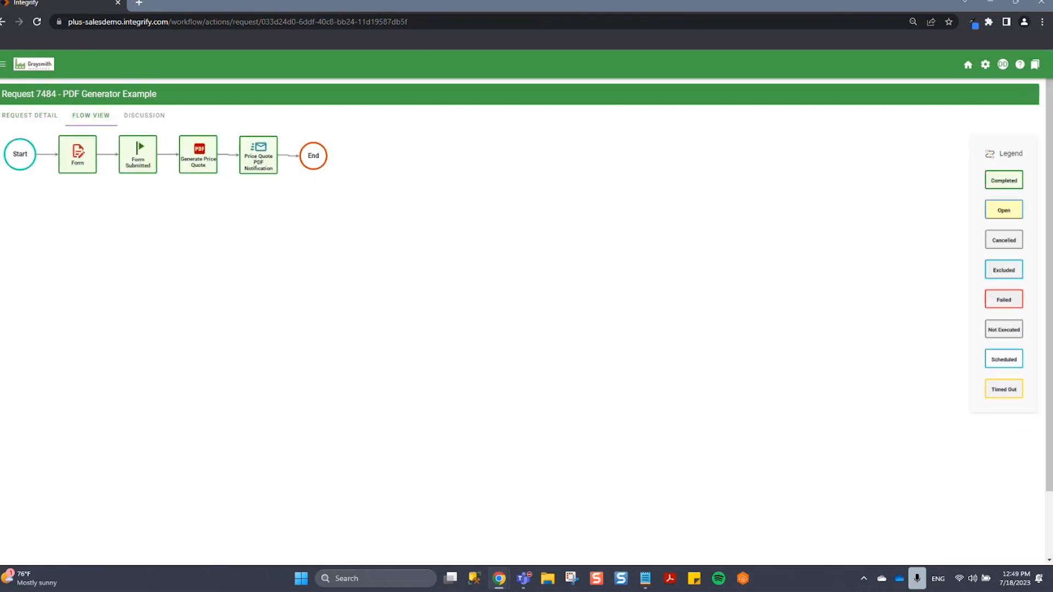
left_click_drag(477, 591, 557, 120)
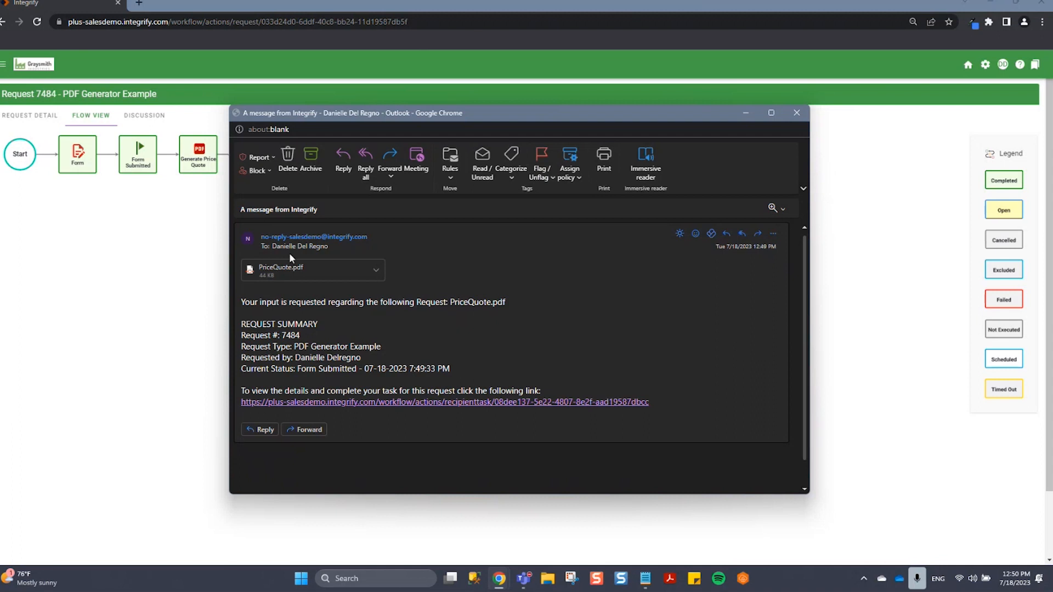
left_click(287, 274)
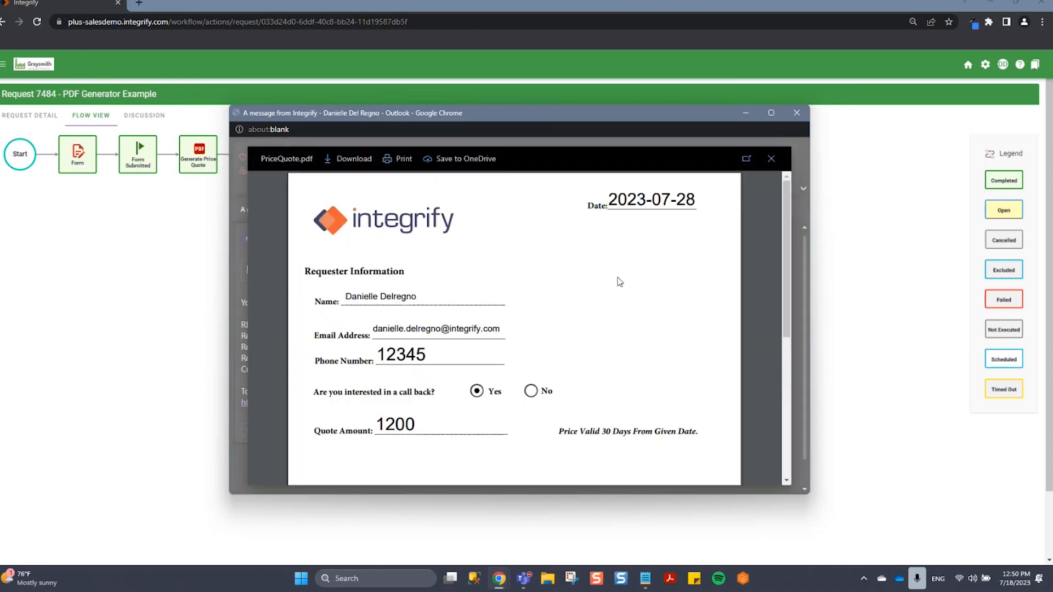
scroll(630, 285, "down", 3)
scroll(649, 296, "up", 1)
scroll(652, 300, "up", 3)
left_click_drag(426, 352, 377, 354)
left_click(570, 354)
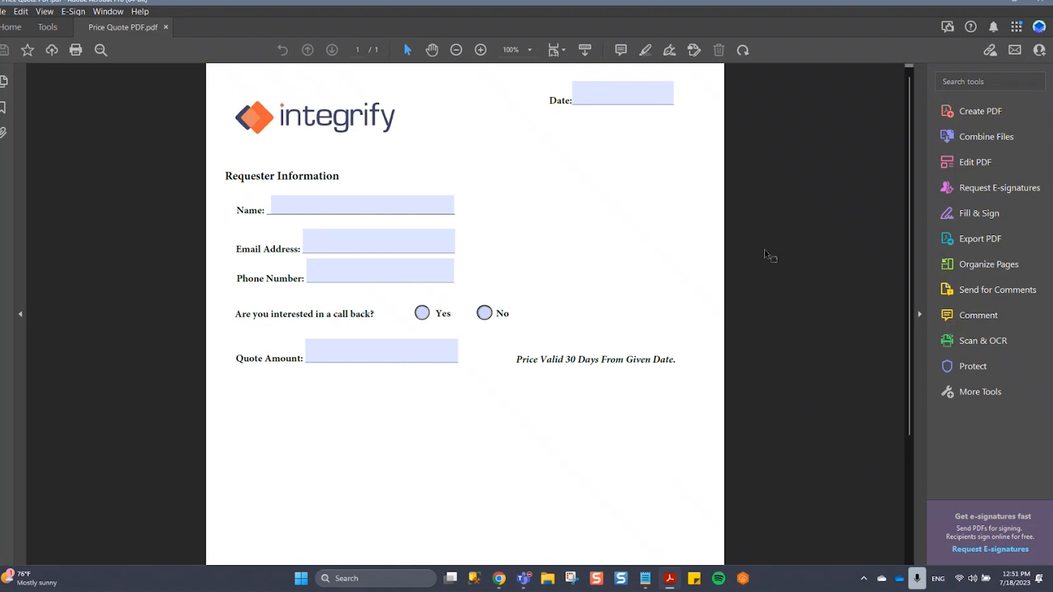
In Adobe Acrobat, prepare Price Quote PDF.pdf for form editing and give the Phone Number field a smaller fixed font size.
left_click(41, 36)
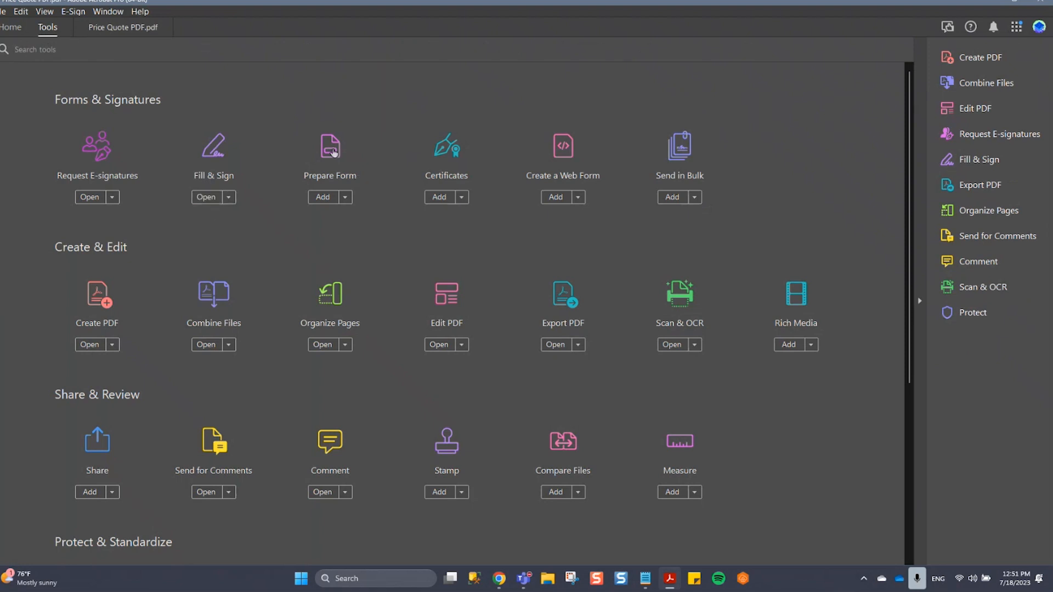
left_click(332, 152)
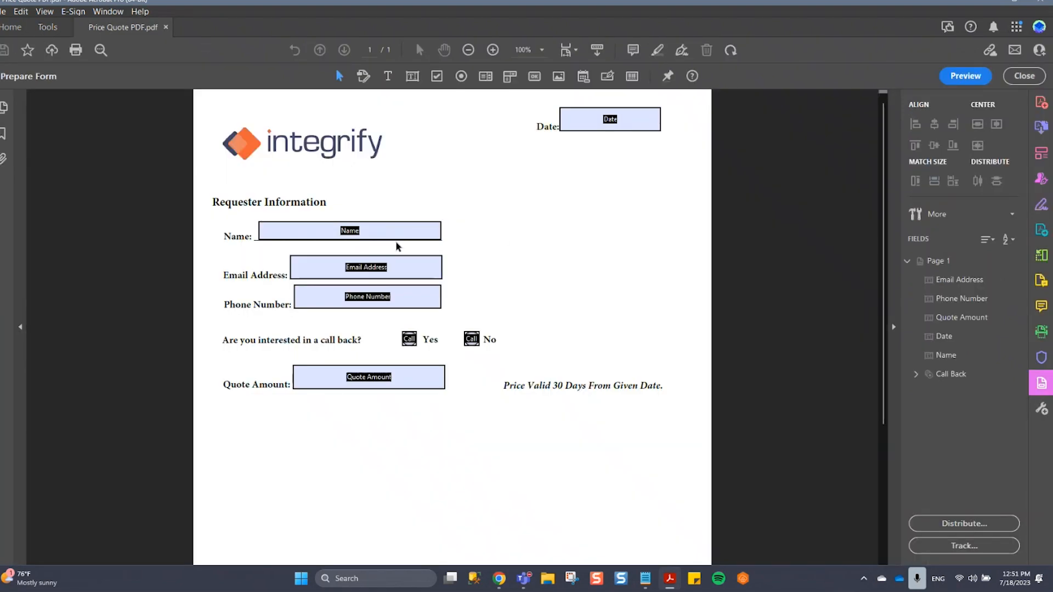
right_click(422, 301)
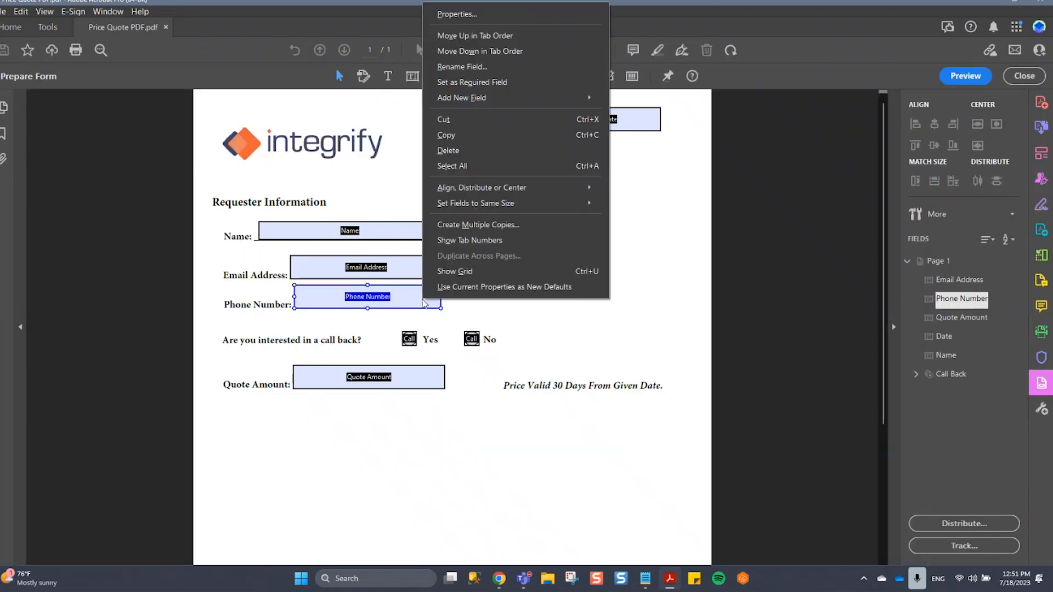
left_click(451, 15)
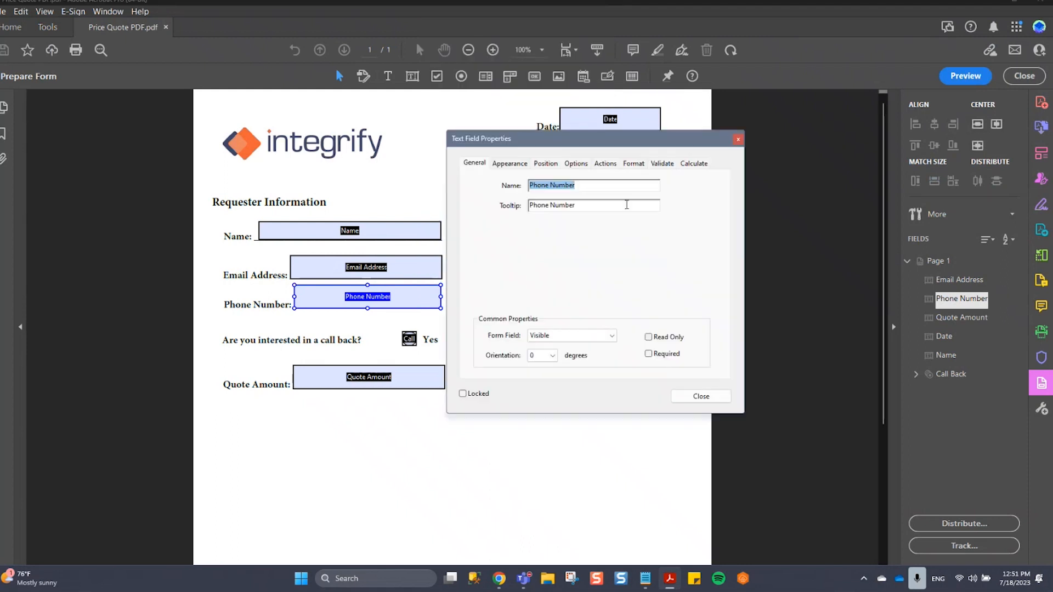
left_click(520, 163)
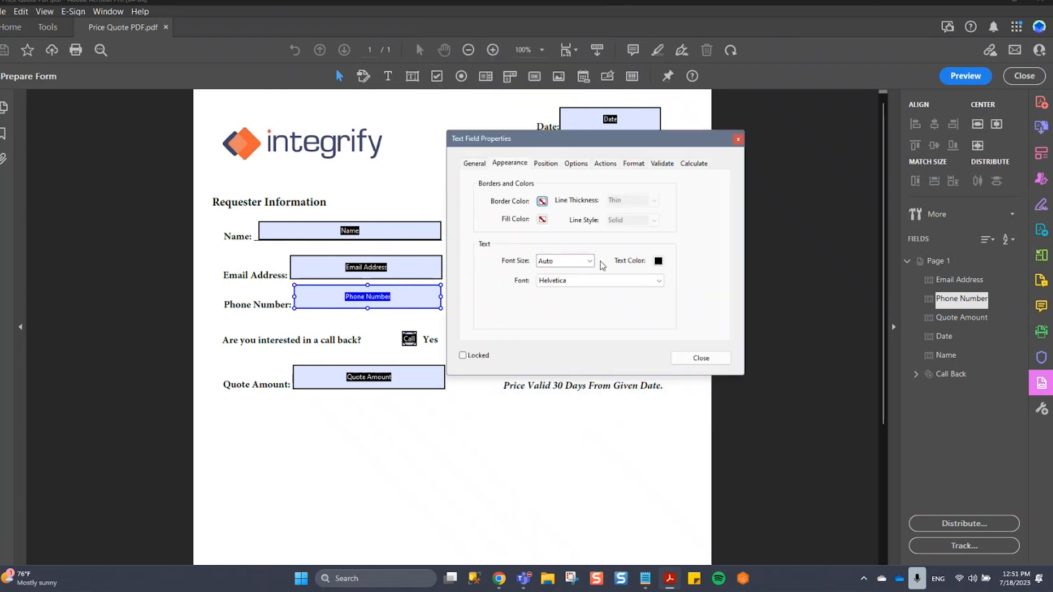
left_click(589, 261)
left_click(564, 309)
left_click(707, 358)
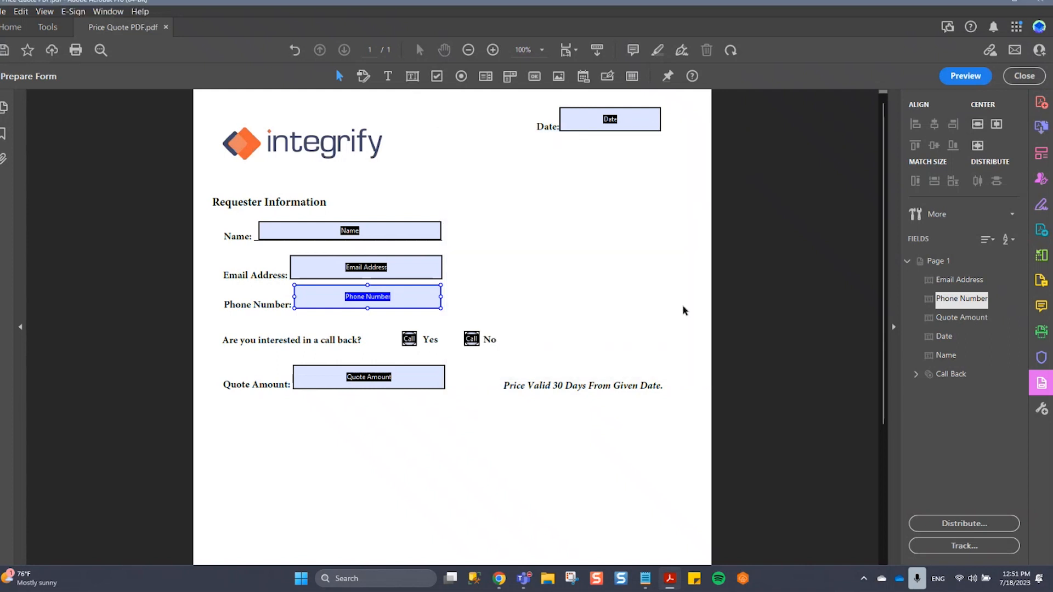
Give the Quote Amount field of the PDF form a smaller fixed font size.
right_click(387, 368)
left_click(419, 94)
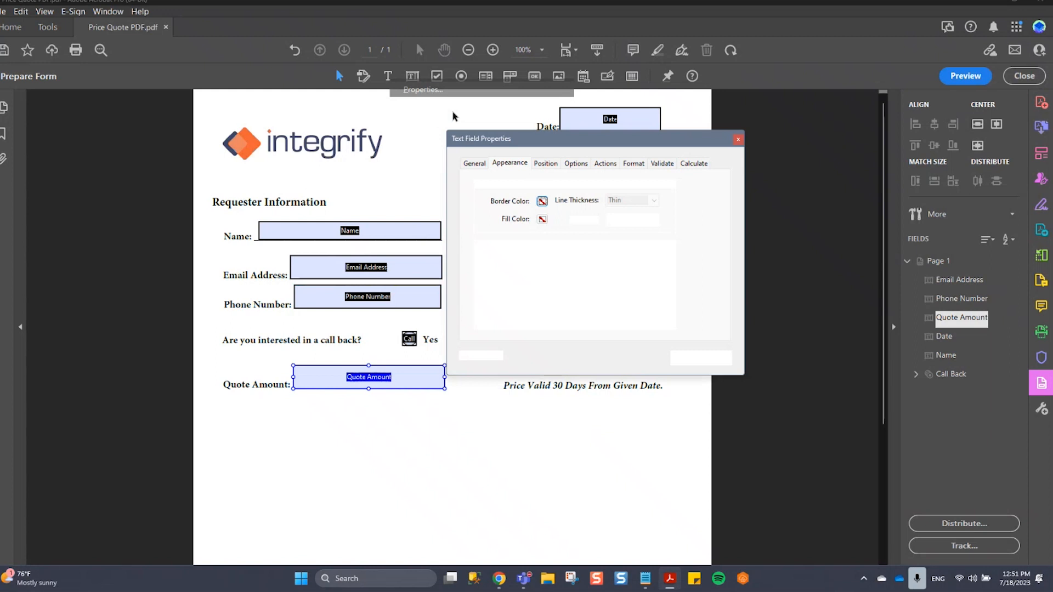
left_click(586, 261)
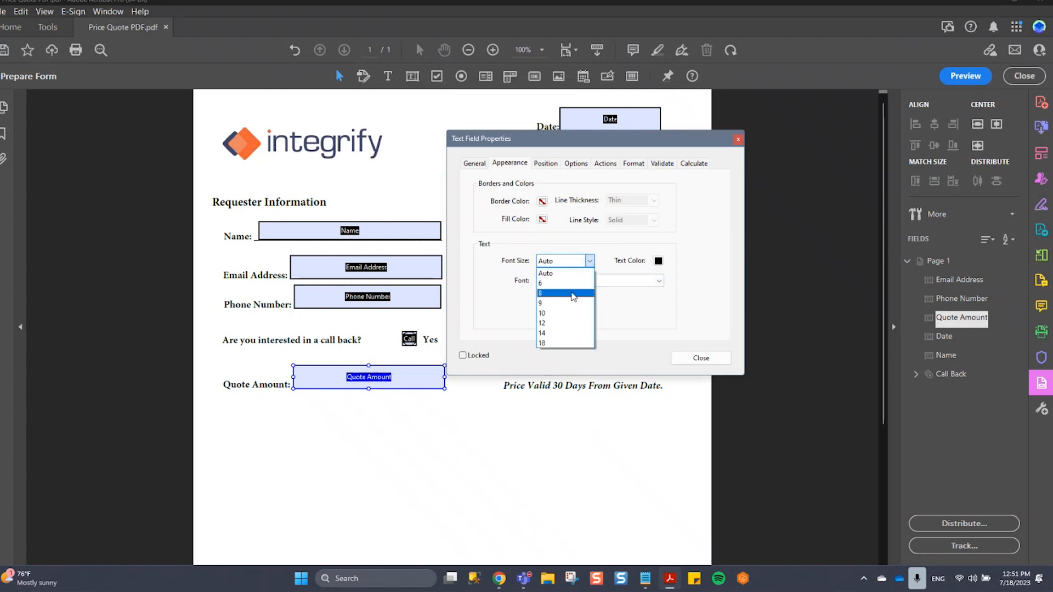
left_click(570, 303)
left_click(701, 358)
left_click(708, 247)
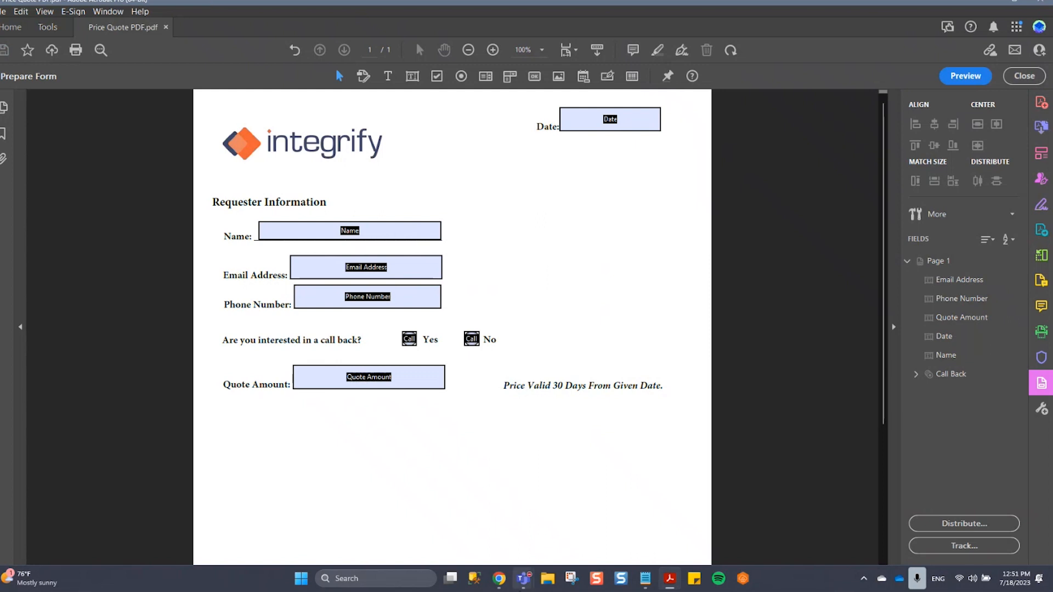
Back in Integrify, replace the Generate Price Quote task's template with the updated Price Quote PDF.pdf, save it, and check the parameter mappings.
left_click(498, 578)
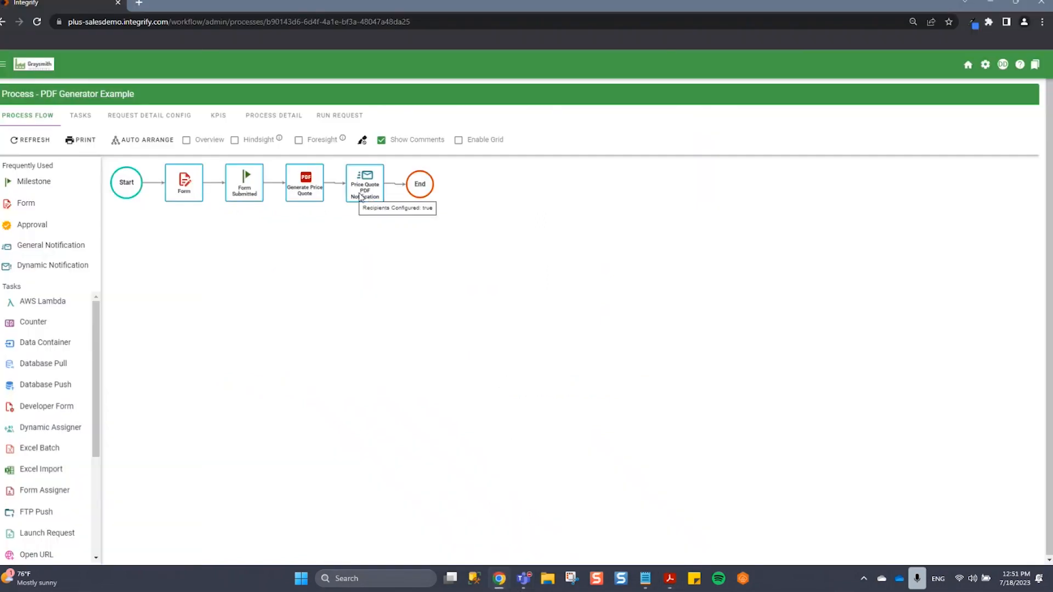
right_click(315, 190)
mouse_move(341, 156)
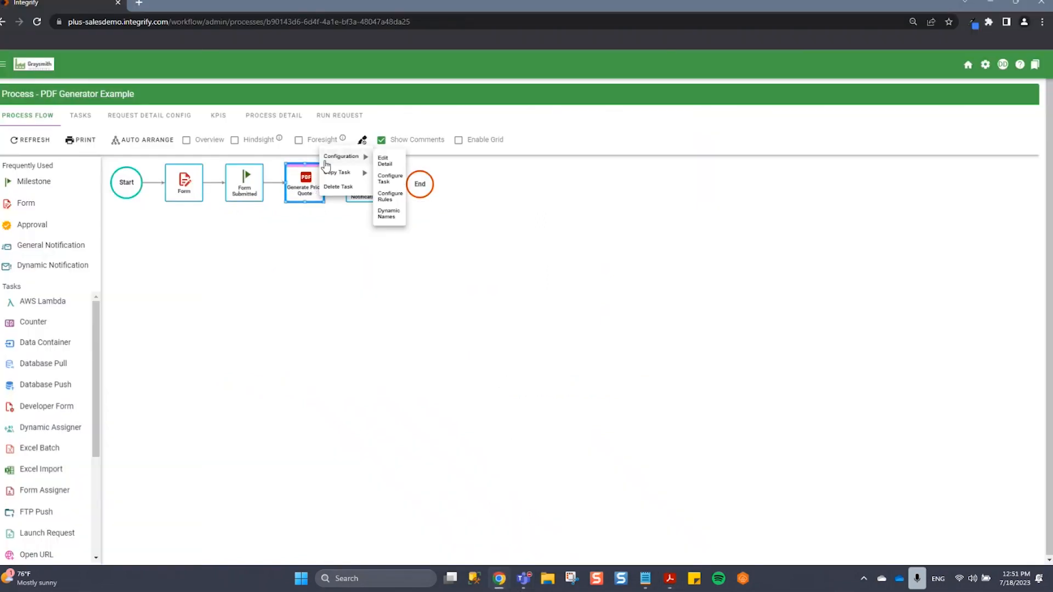
left_click(398, 179)
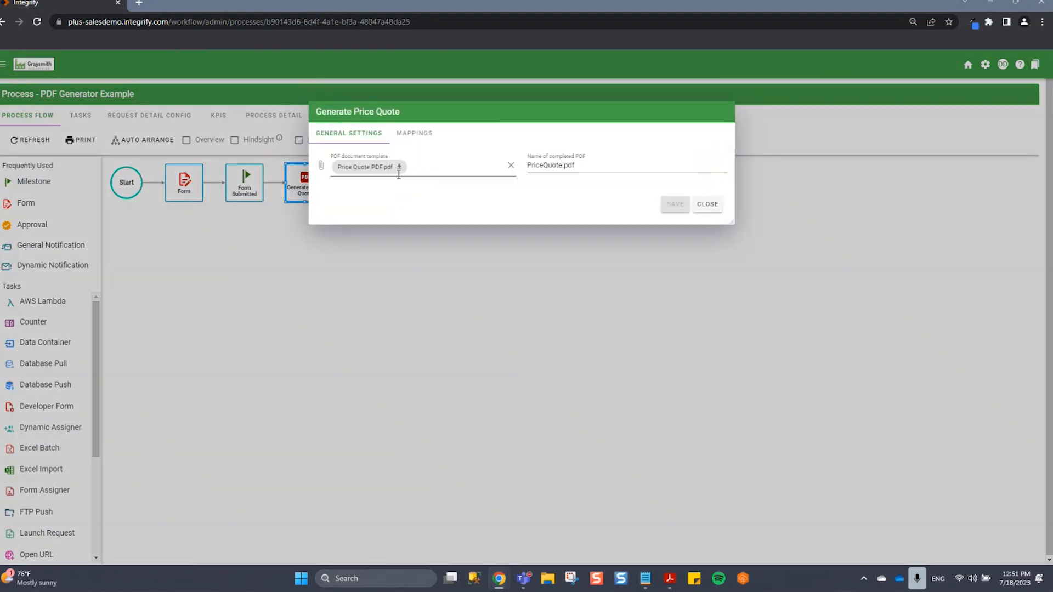
left_click(509, 166)
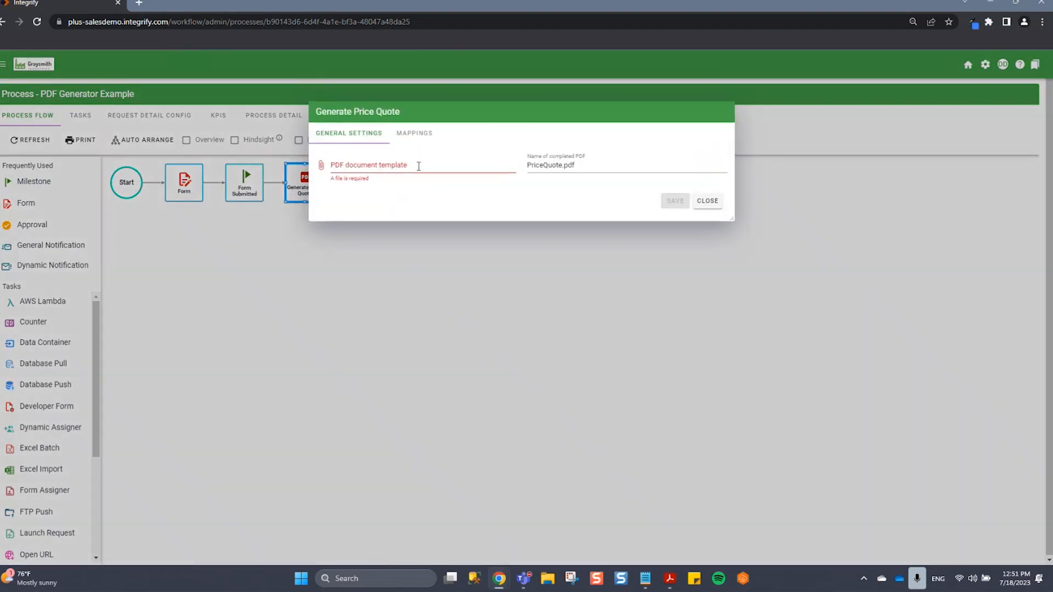
left_click(418, 166)
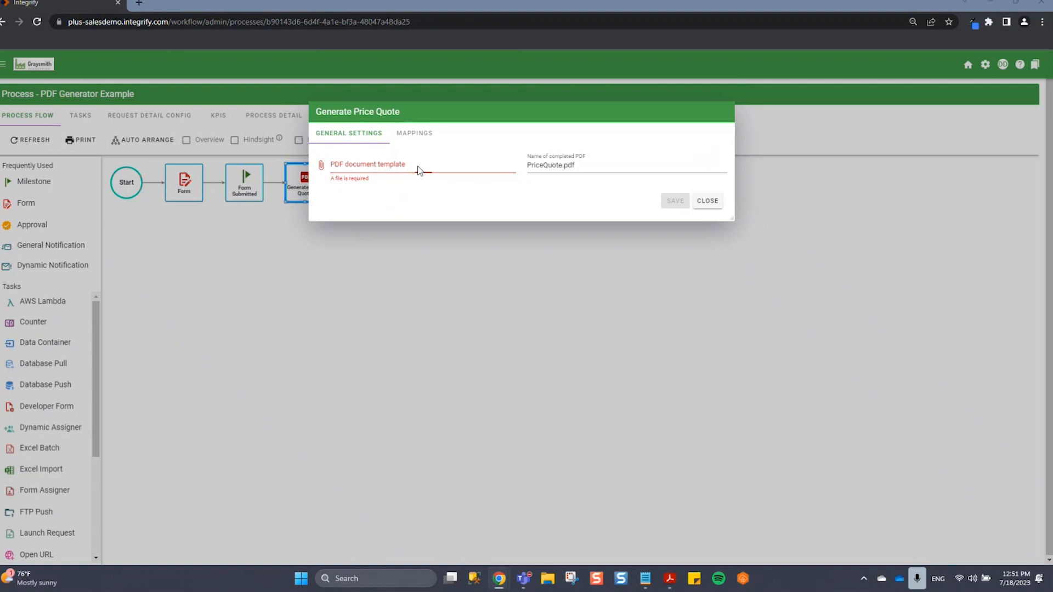
double_click(238, 97)
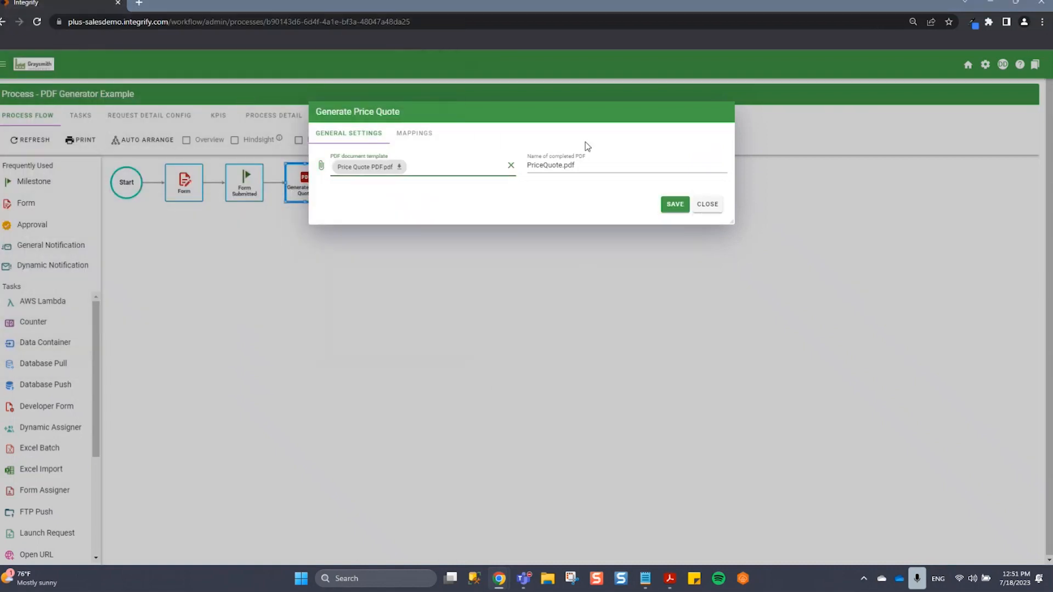
left_click(668, 202)
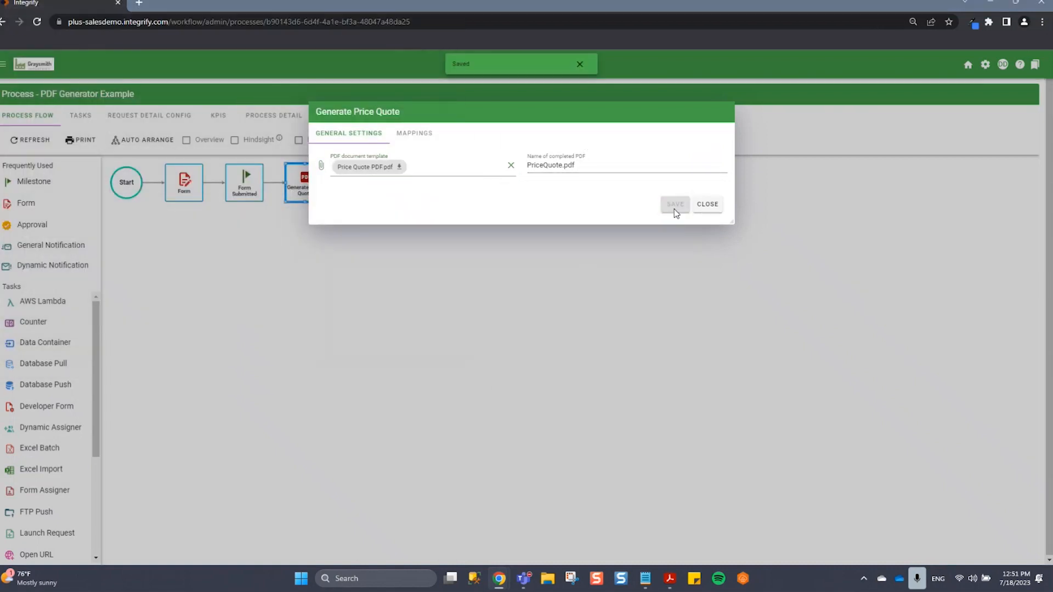
left_click(415, 133)
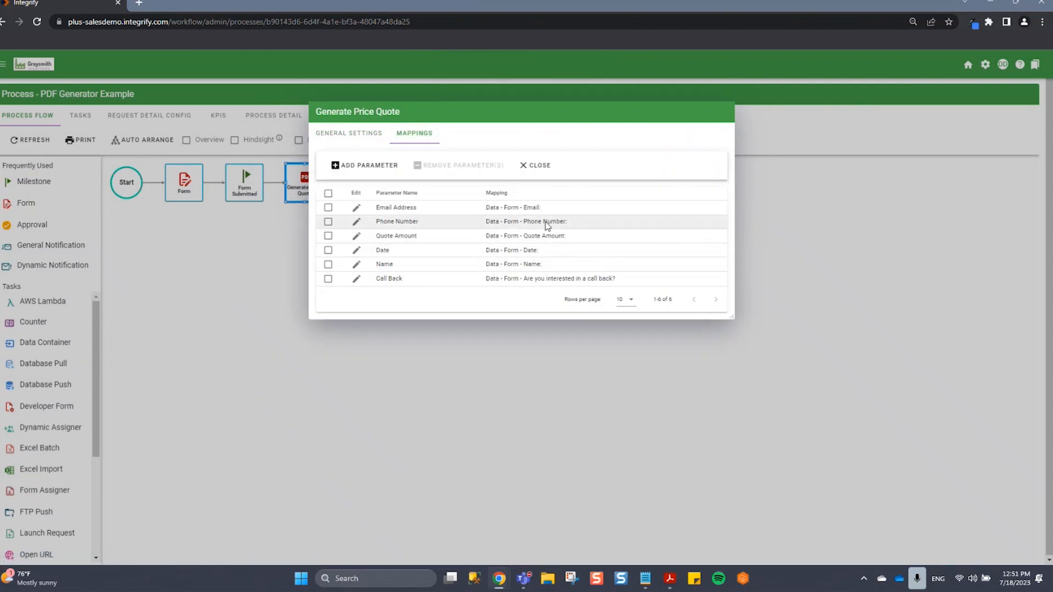
left_click(550, 175)
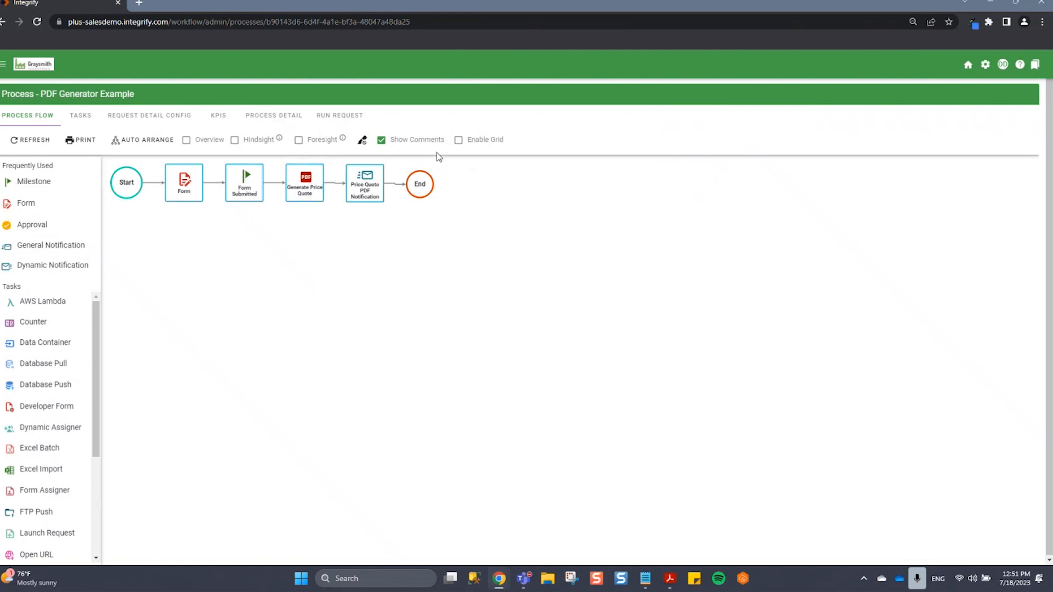